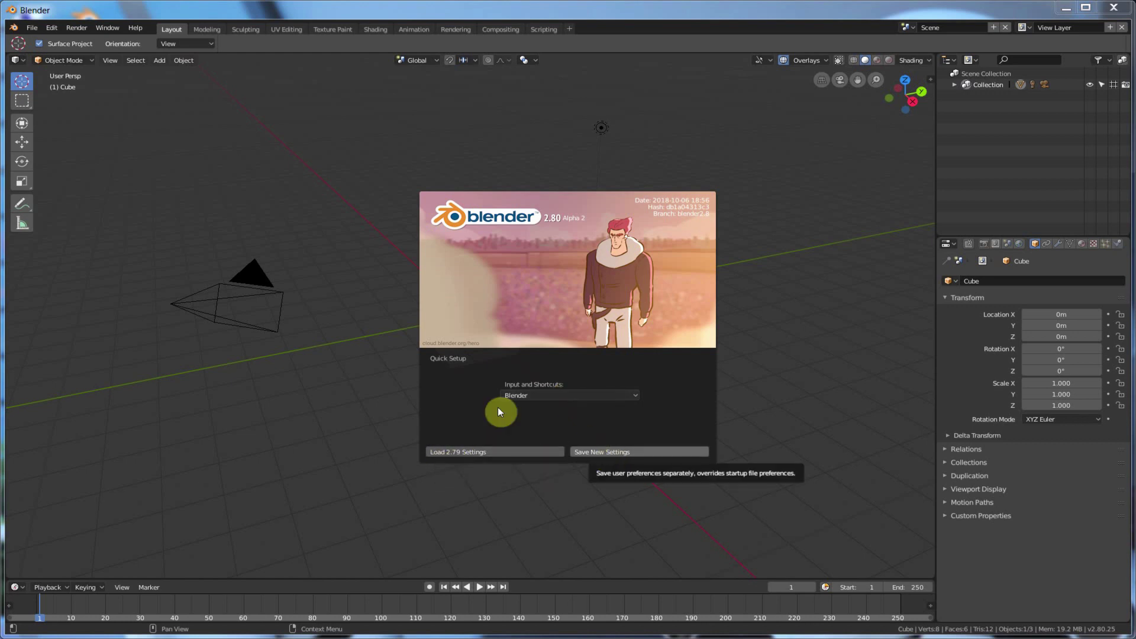
Keep the Blender input keymap on the splash screen and close it to reveal the default cube
left_click(541, 394)
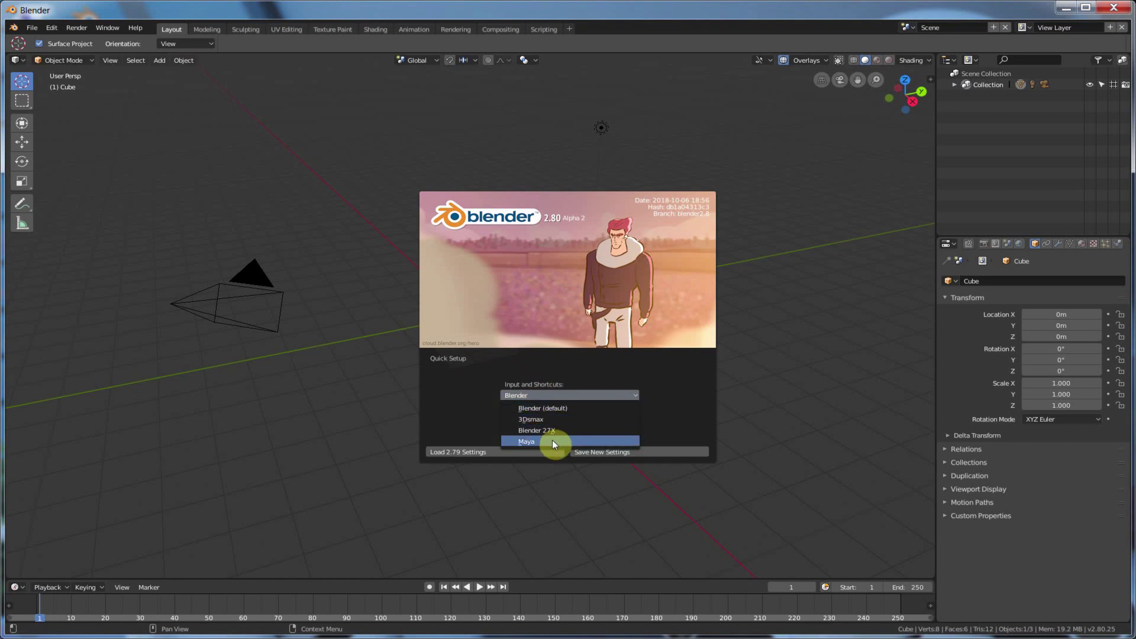
left_click(543, 396)
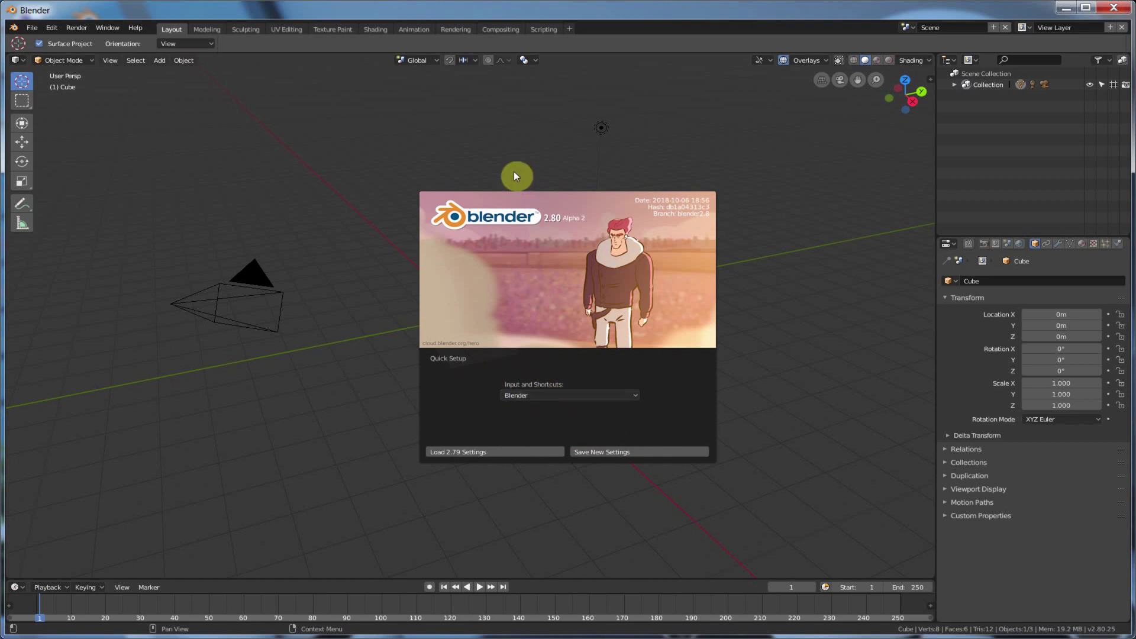
left_click(543, 159)
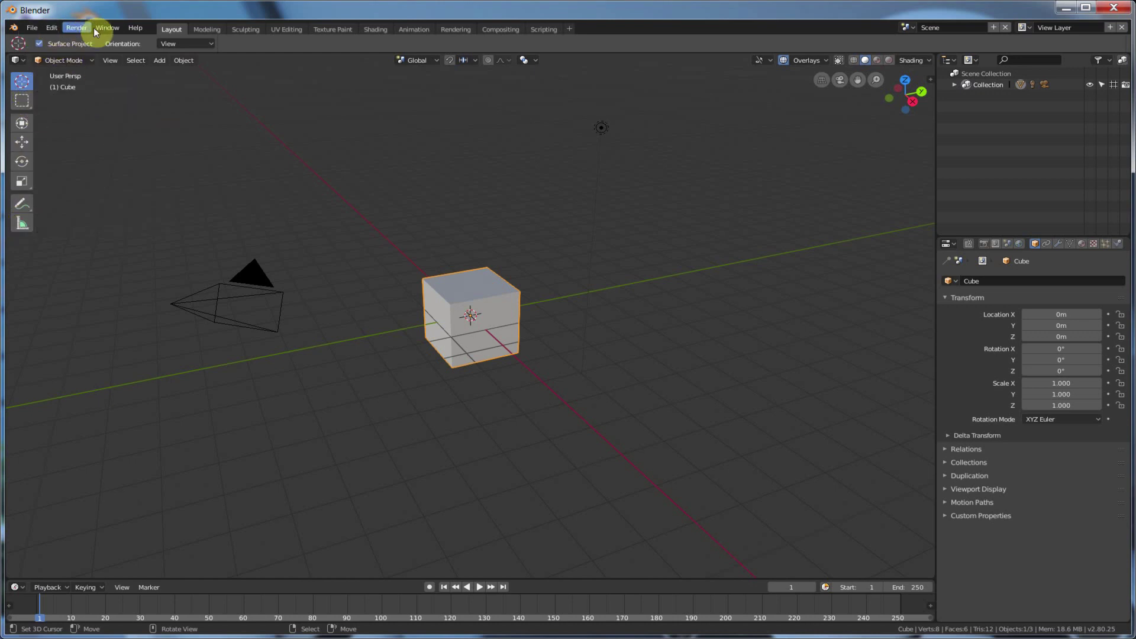
left_click(112, 27)
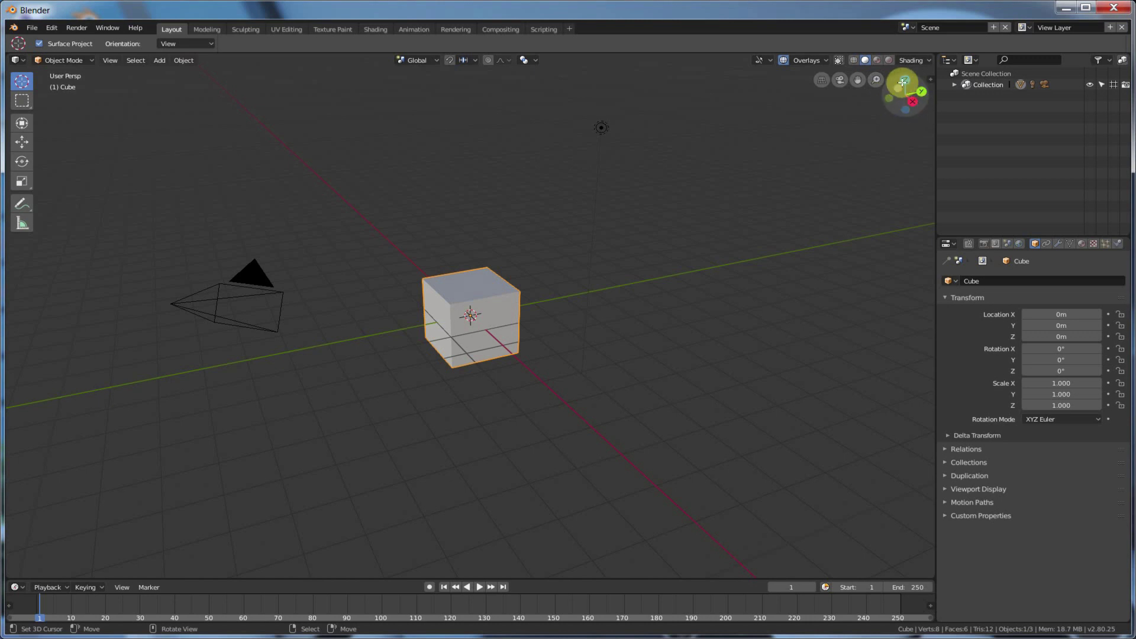
View the cube from the Top, Back, Left, Right and Front preset views
left_click(905, 80)
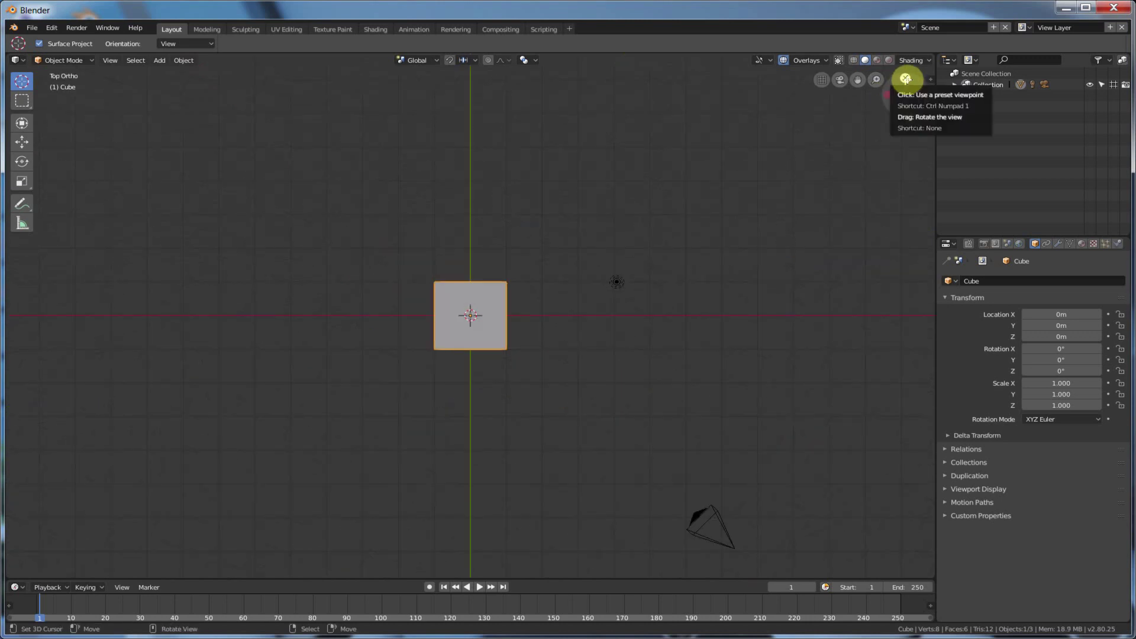
left_click(905, 80)
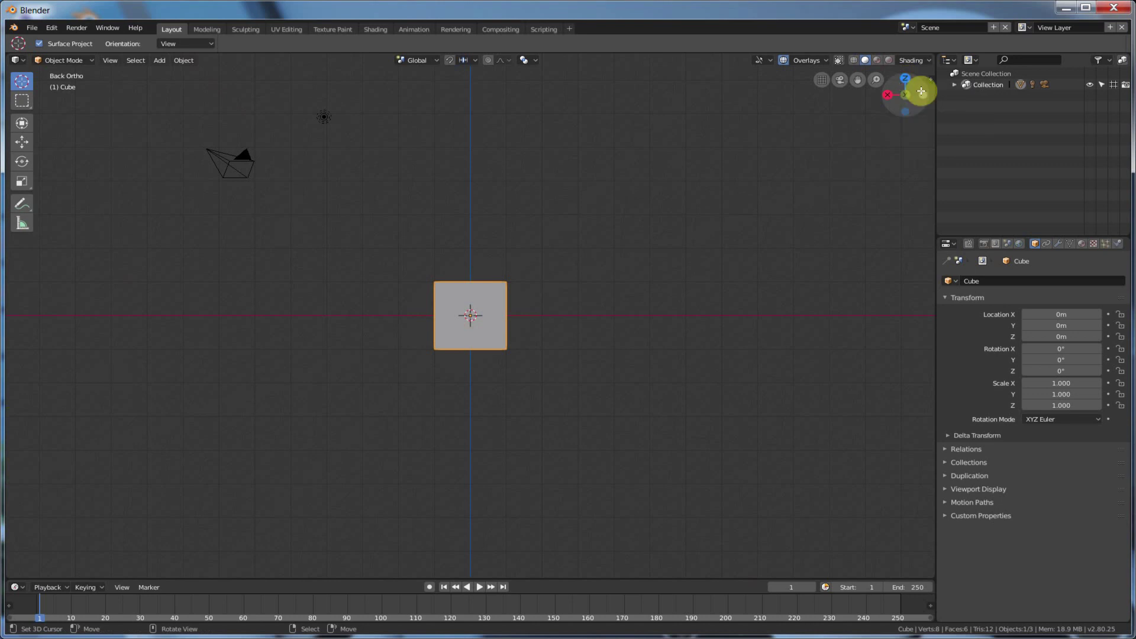
left_click(920, 94)
left_click(910, 96)
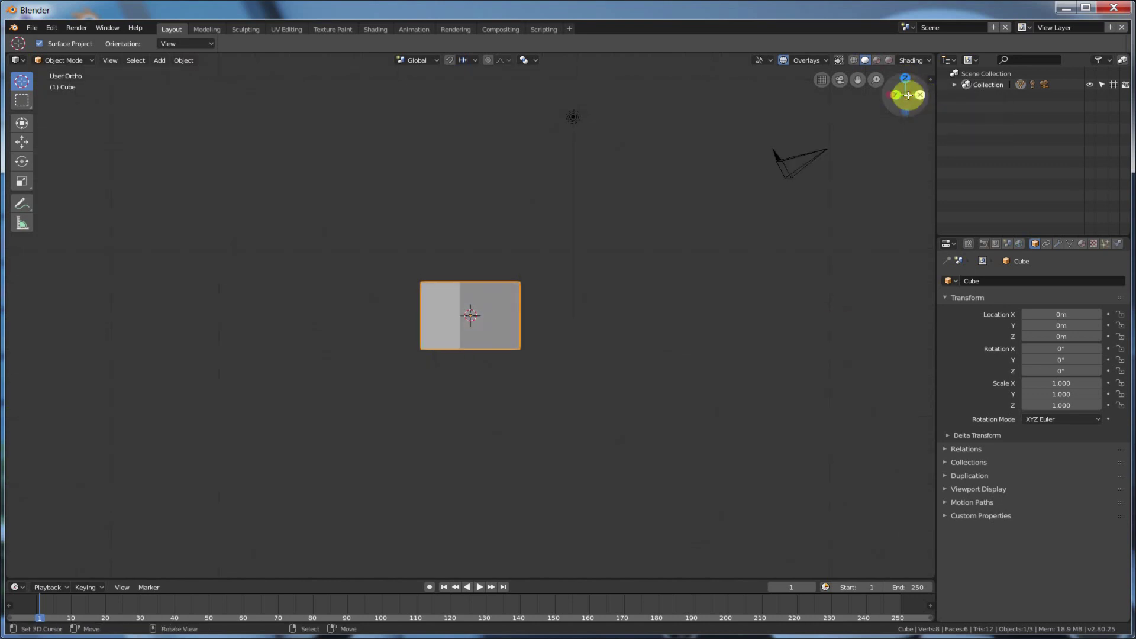
left_click(889, 96)
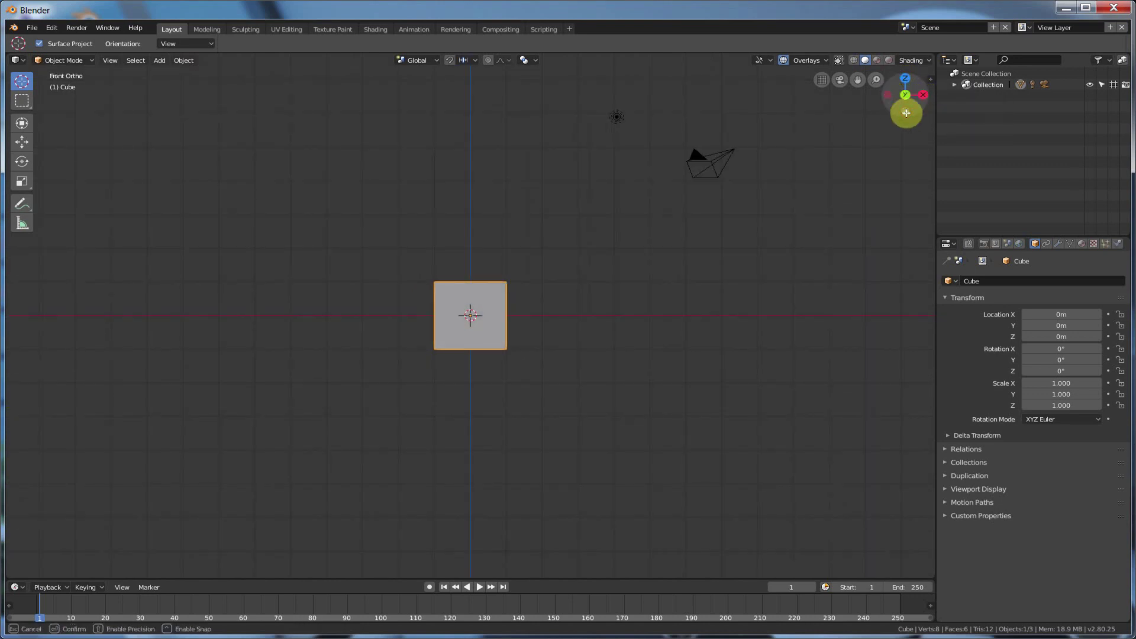
Orbit away from front, snap back, then orbit into a 3D perspective view of the cube
left_click(904, 111)
left_click_drag(892, 97, 924, 95)
left_click(923, 95)
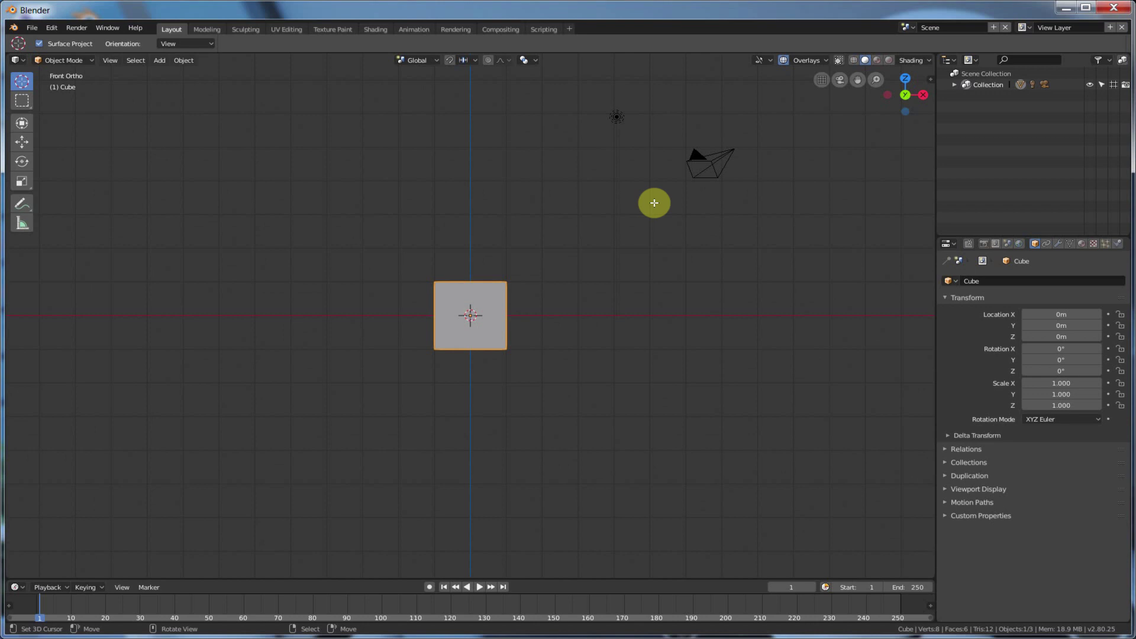
middle_click_drag(654, 200, 532, 332)
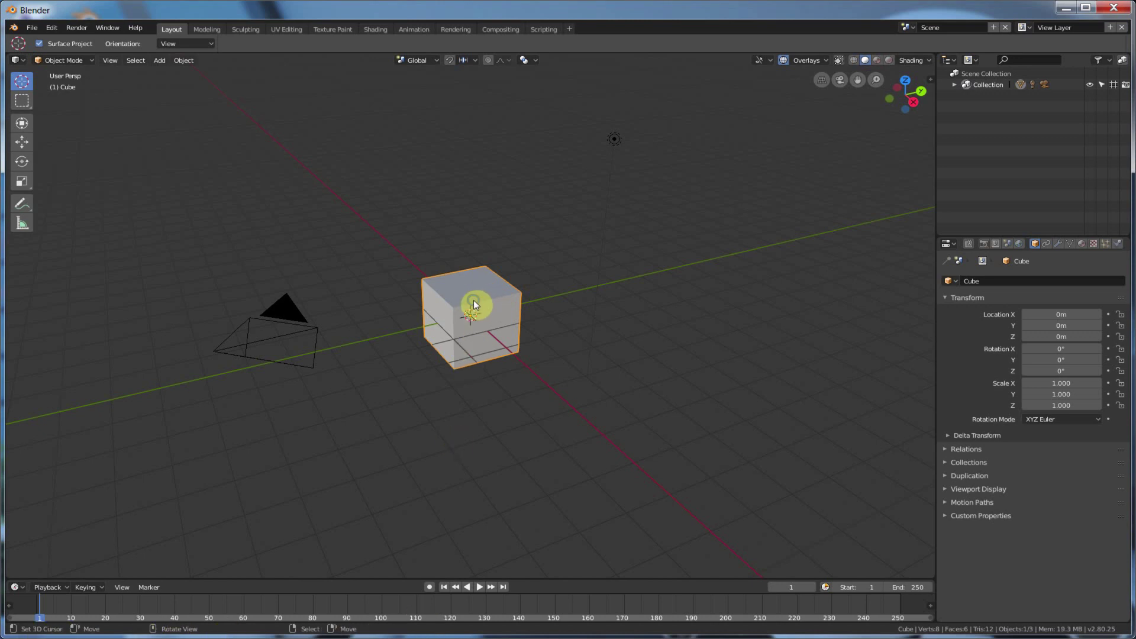
left_click(298, 321)
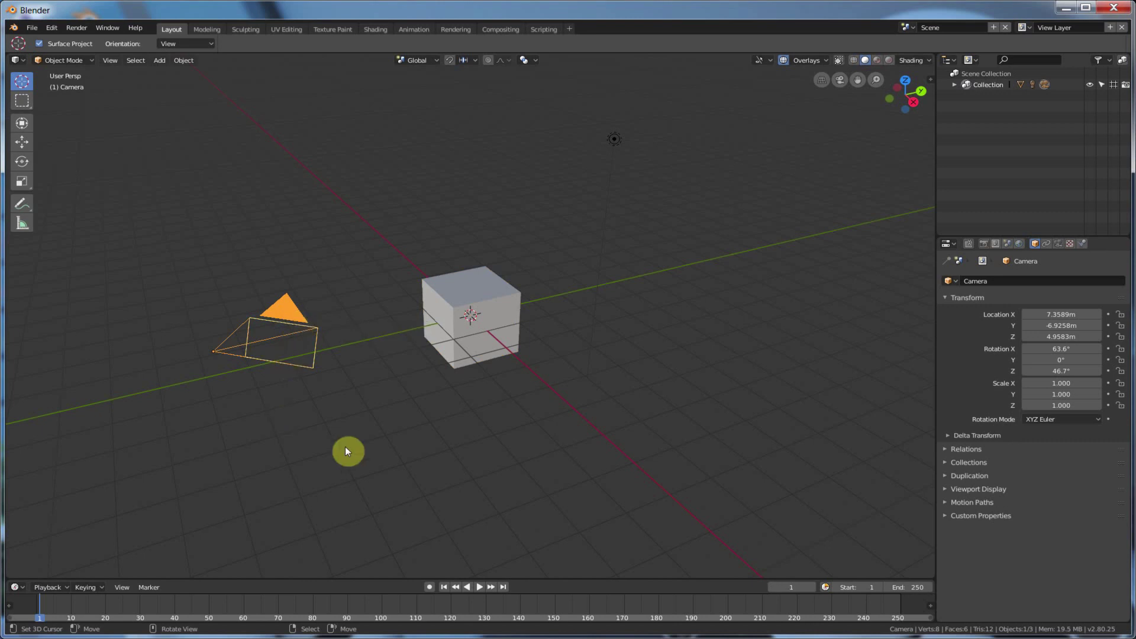
left_click(489, 325)
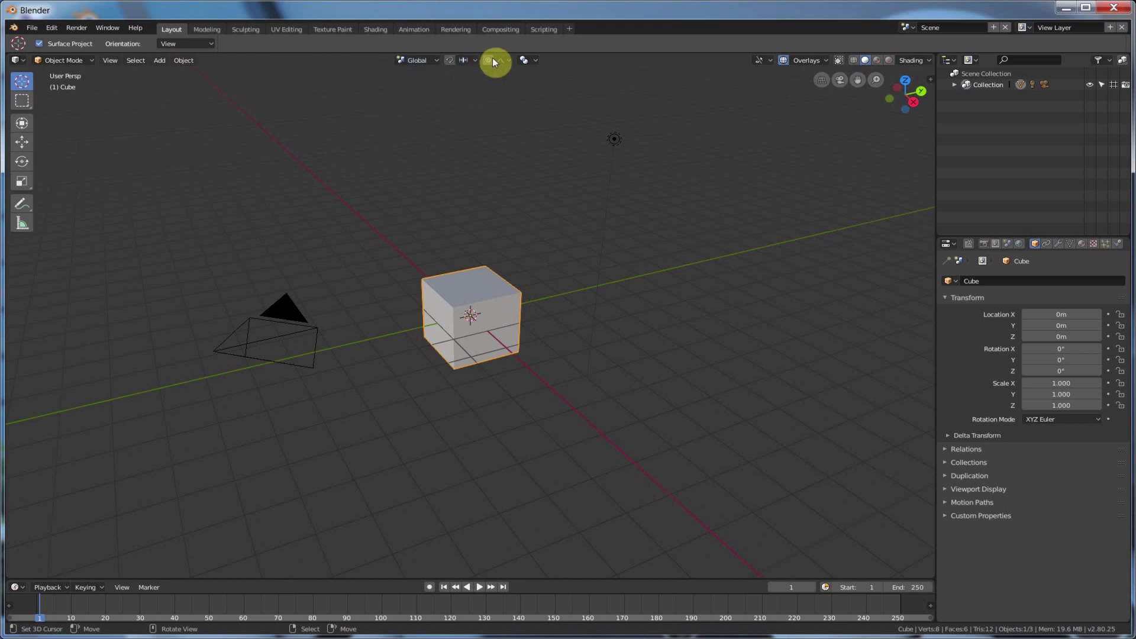
Browse the Pivot Point and Overlays options and toggle X-ray on and off
left_click(532, 60)
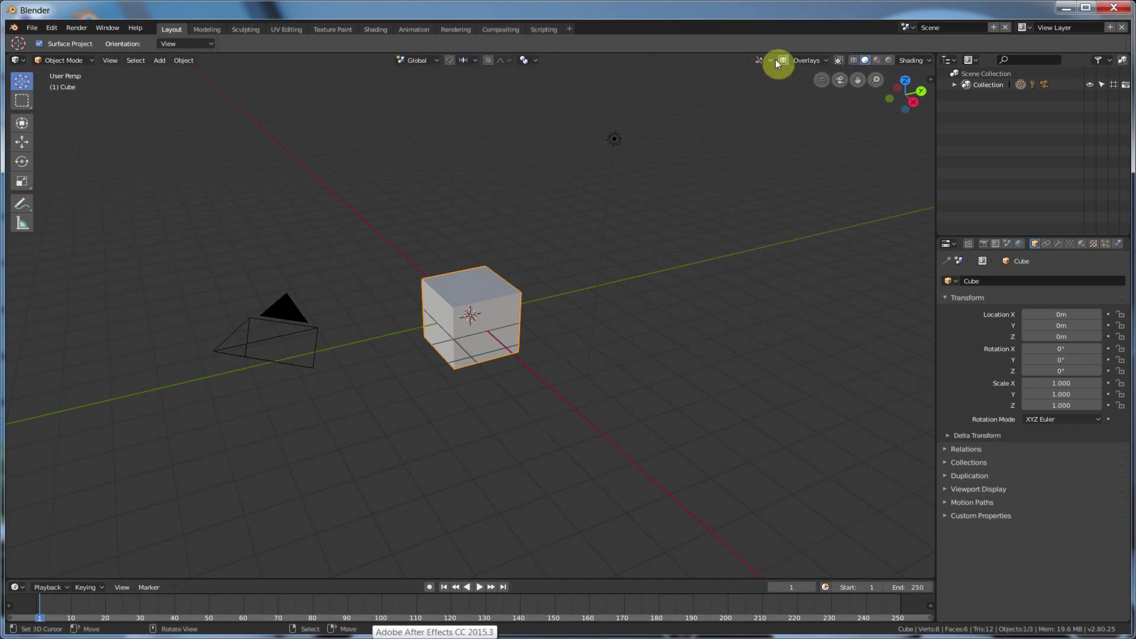
left_click(817, 60)
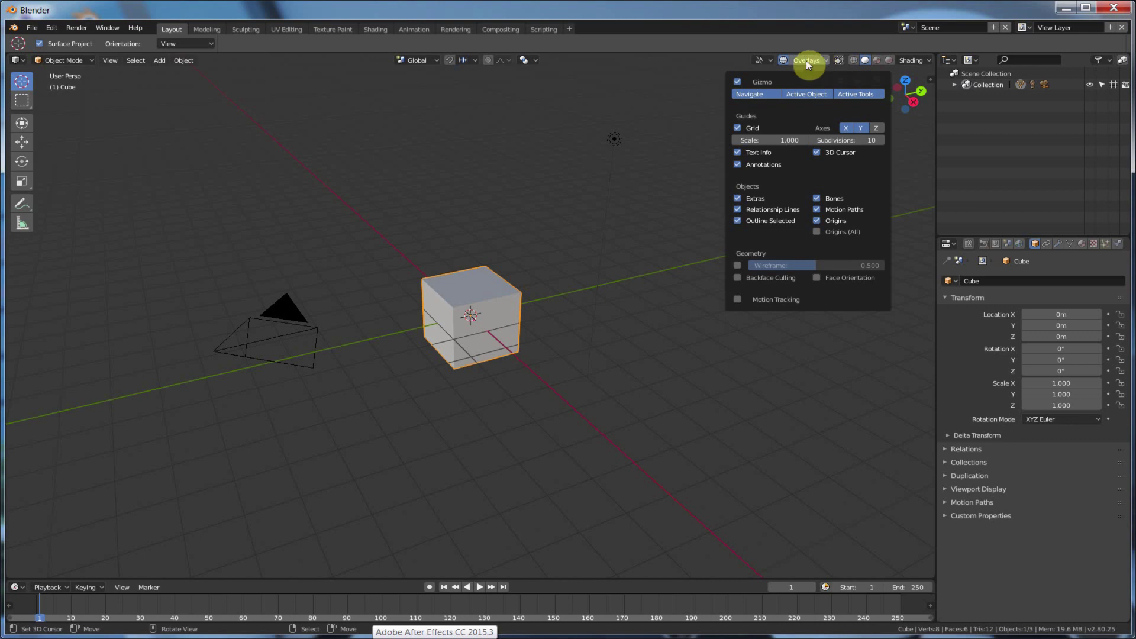
left_click(840, 59)
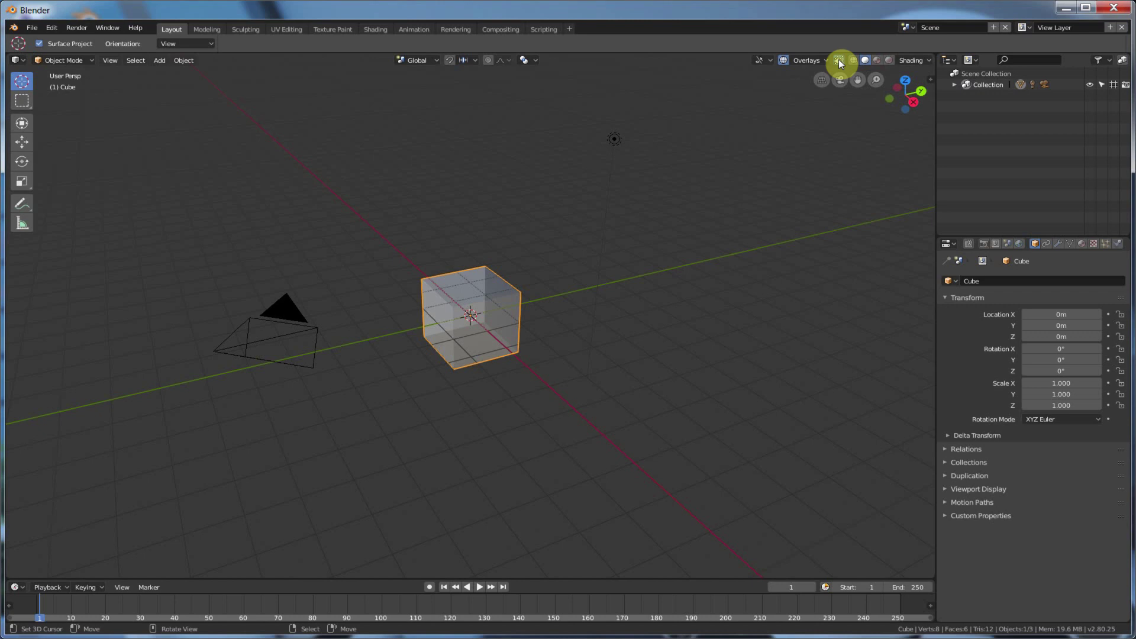
left_click(839, 60)
left_click(839, 60)
Switch the viewport to Rendered shading
left_click(888, 59)
scroll(540, 328, "up", 2)
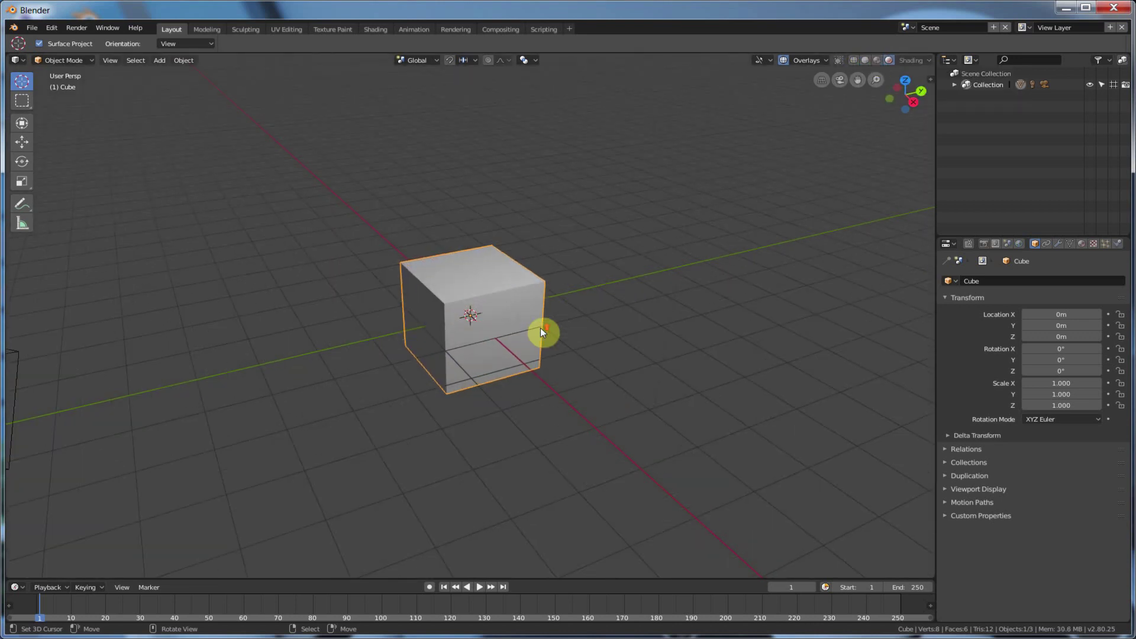
scroll(541, 328, "up", 1)
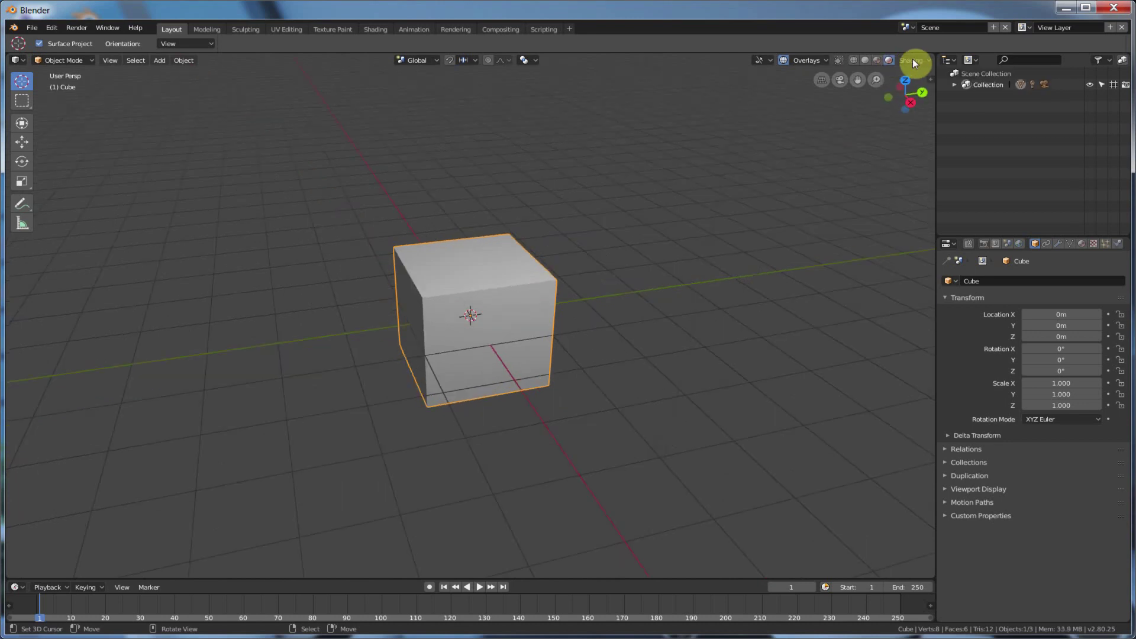
Open the viewport sidebar and collapse and expand its Transform, View, 3D Cursor and Annotations panels
left_click(930, 78)
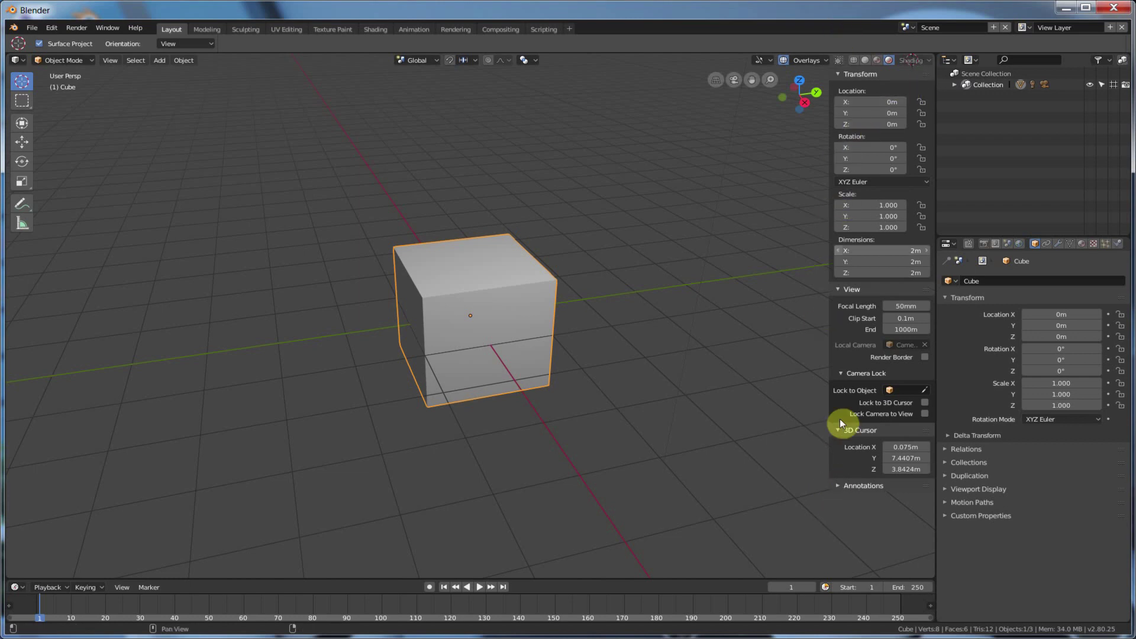
left_click_drag(861, 73, 855, 90)
left_click(862, 74)
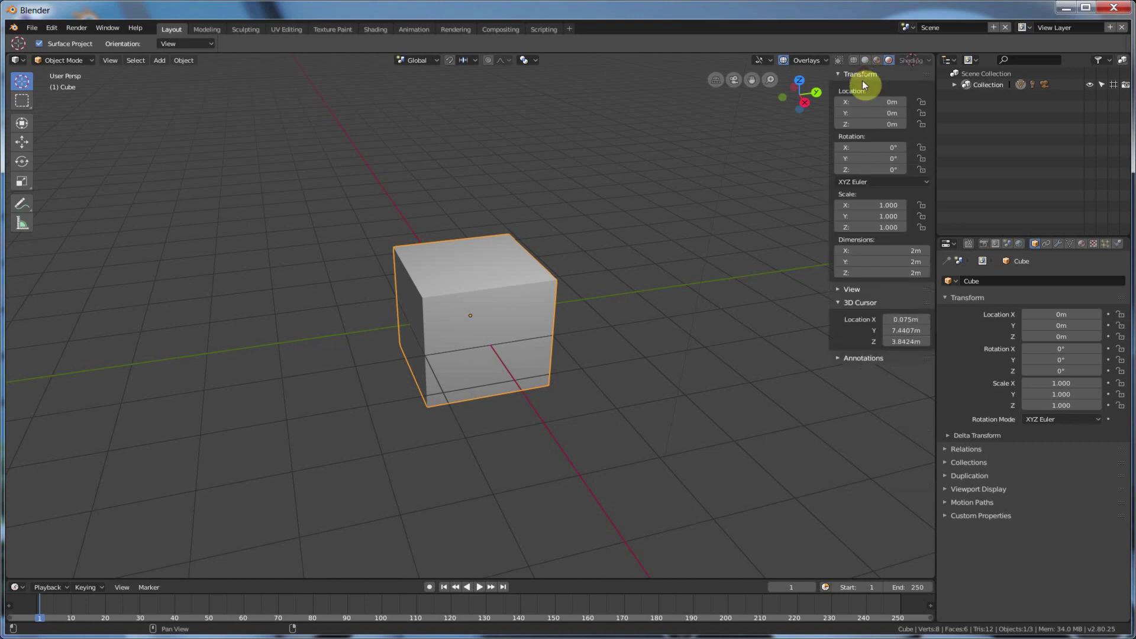
left_click(862, 73)
left_click(864, 101)
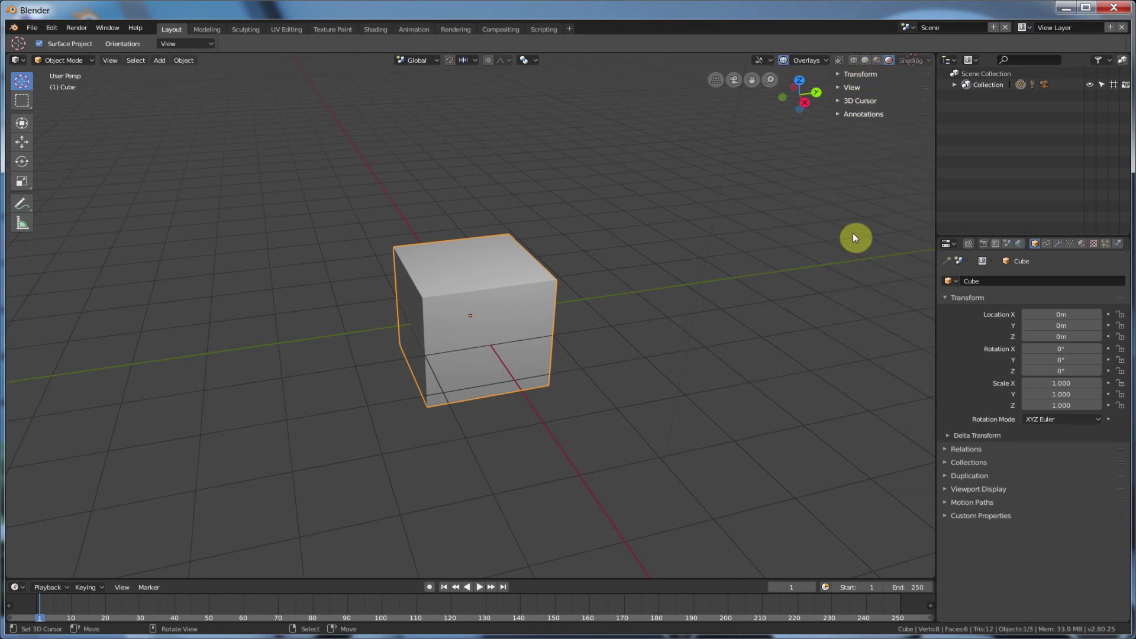
left_click(865, 114)
left_click(864, 100)
left_click(865, 87)
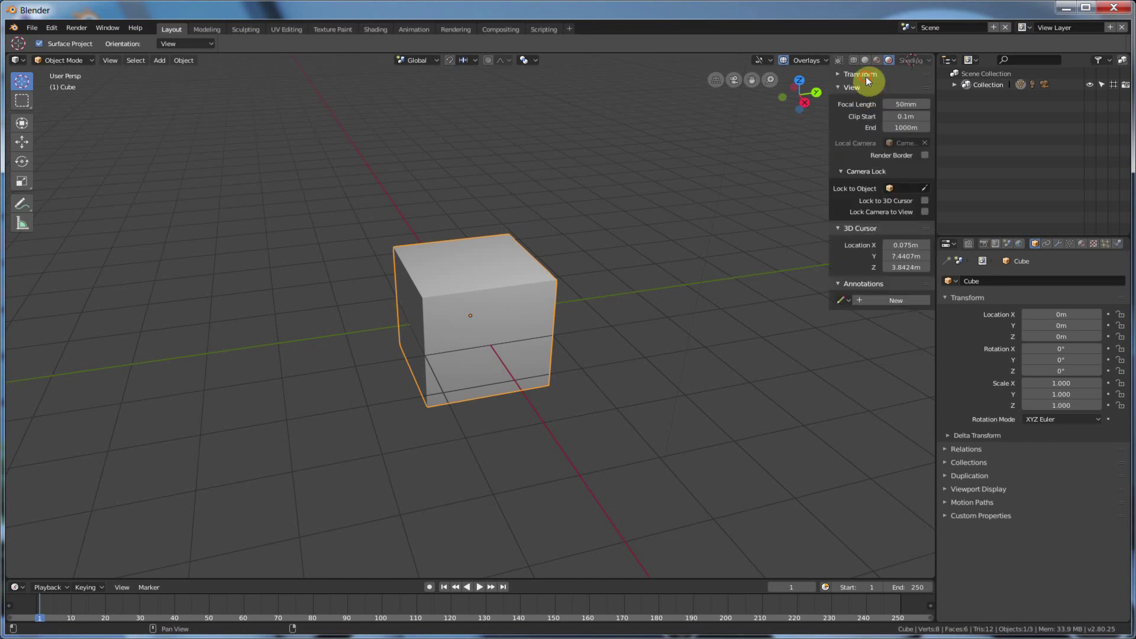
left_click(865, 77)
Set the 3D cursor location to 0 m on X, Y and Z
left_click_drag(894, 468, 893, 446)
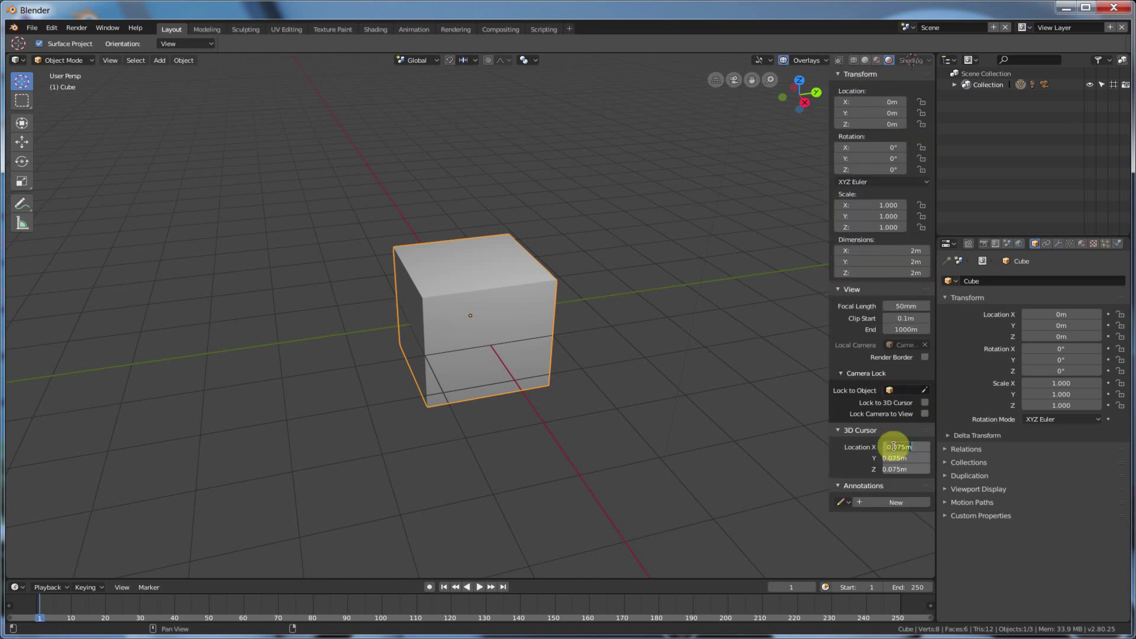
type("0")
key("Return")
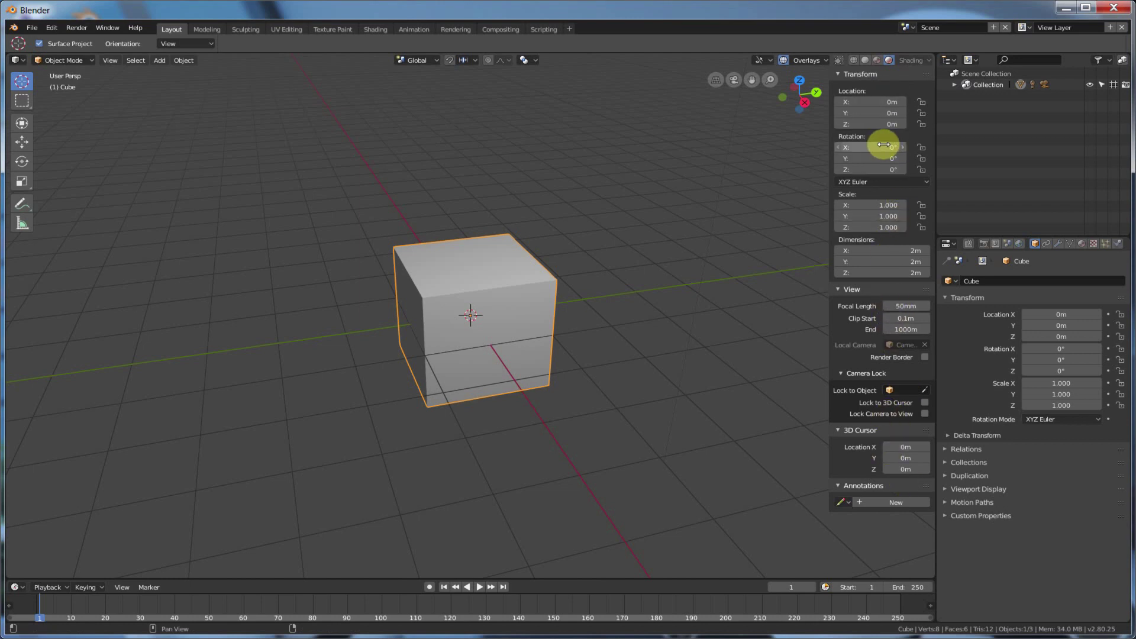
Leave camera view for a free view and toggle between orthographic and perspective projection
left_click_drag(751, 80, 720, 104)
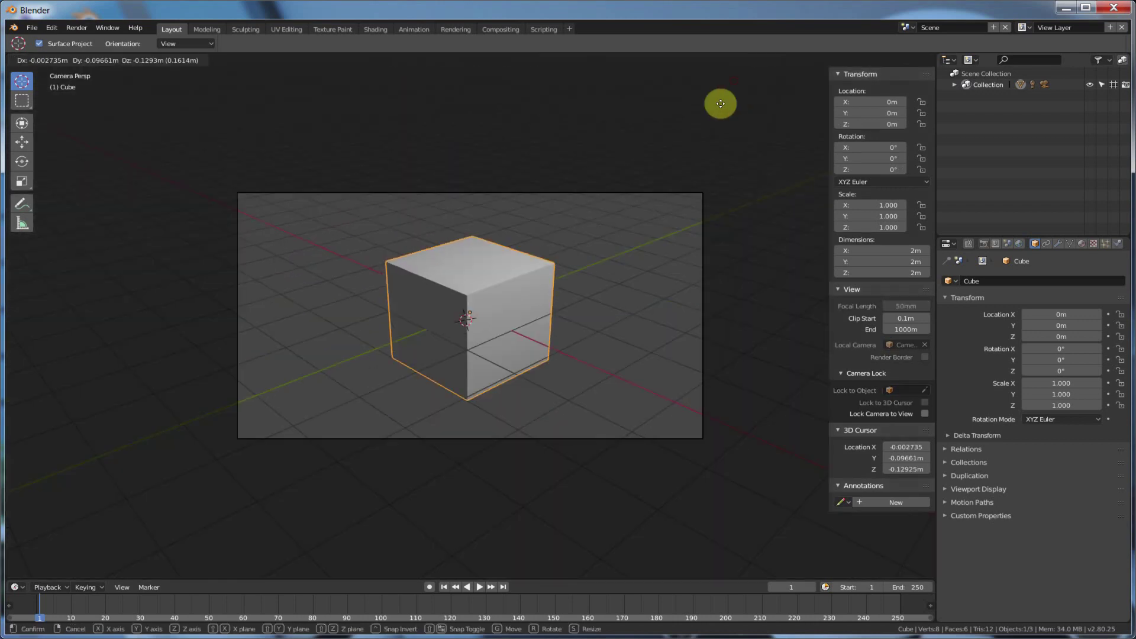
left_click(721, 103)
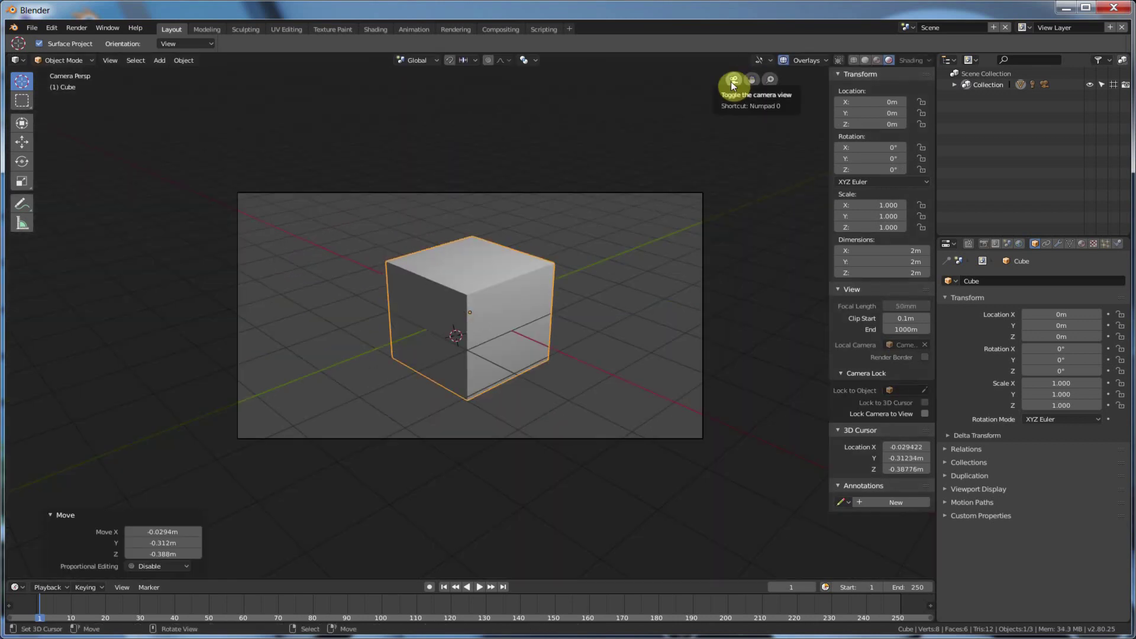
left_click(732, 82)
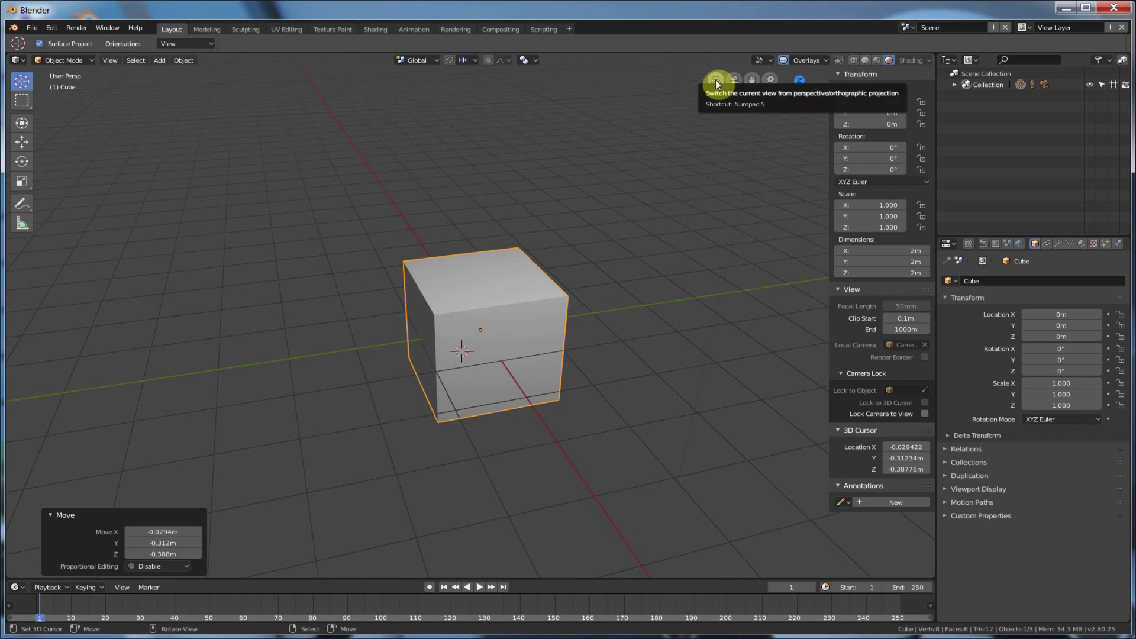
left_click(715, 80)
left_click(716, 80)
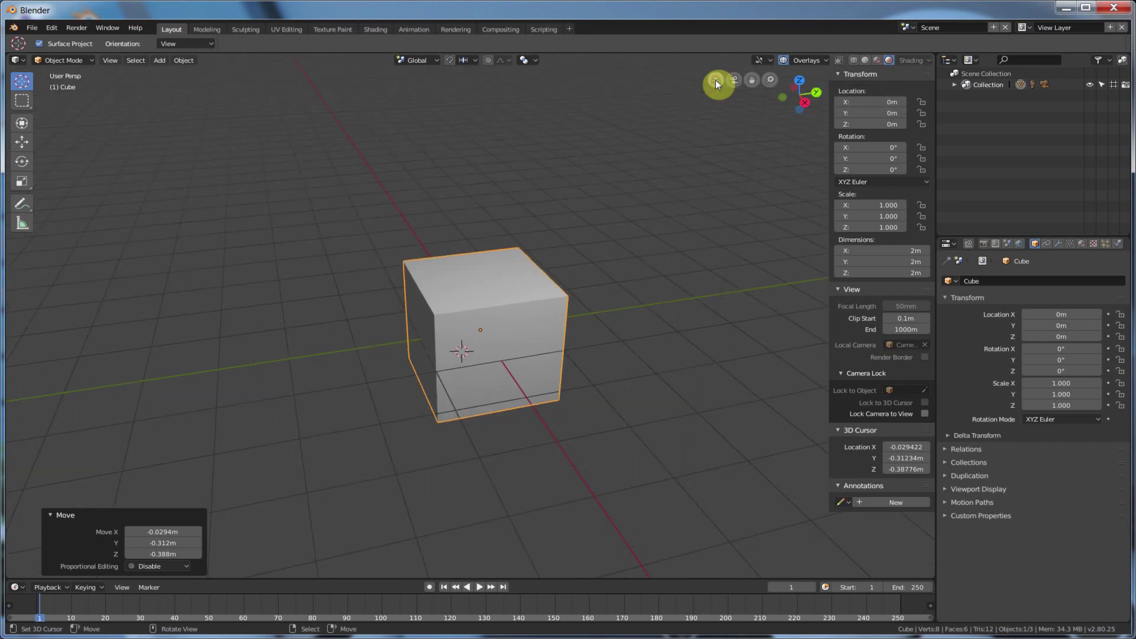
left_click(715, 80)
left_click(715, 80)
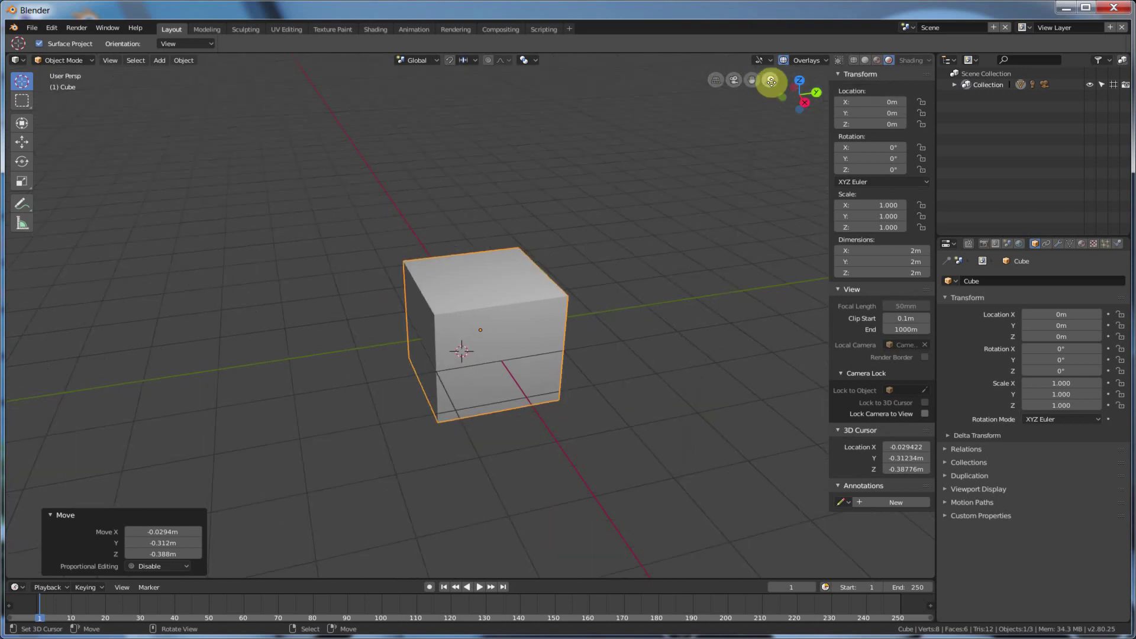
Zoom out to reveal the camera, then orbit and zoom around the cube
mouse_move(771, 81)
left_mouse_down()
mouse_move(578, 177)
mouse_move(581, 102)
mouse_move(604, 145)
mouse_move(769, 79)
left_mouse_up()
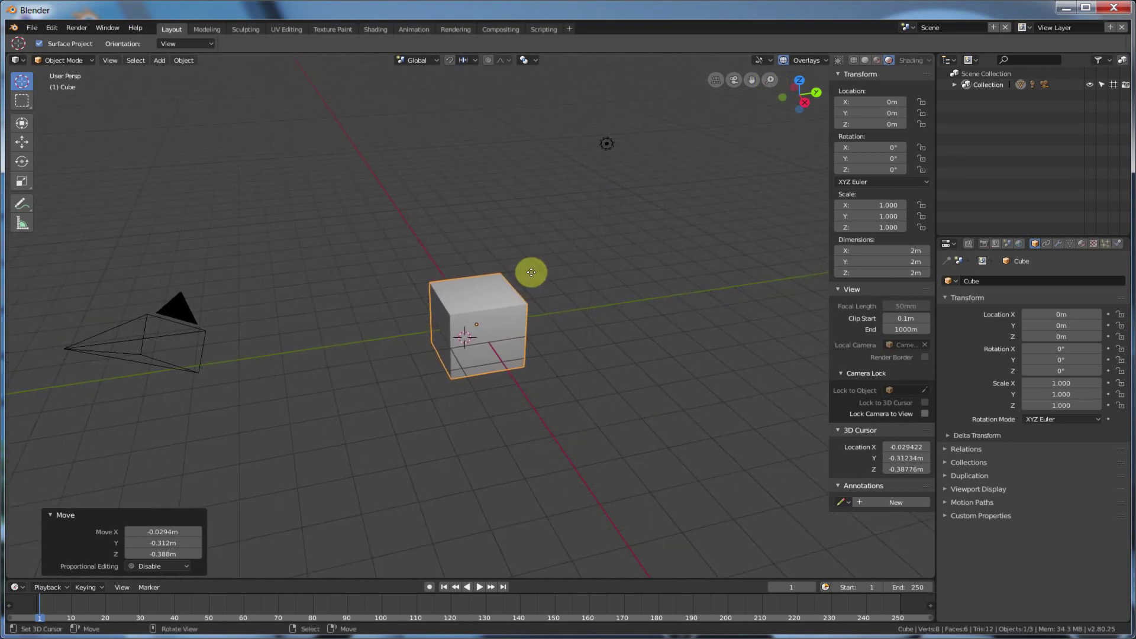
middle_click_drag(548, 261, 517, 279)
scroll(513, 300, "up", 4)
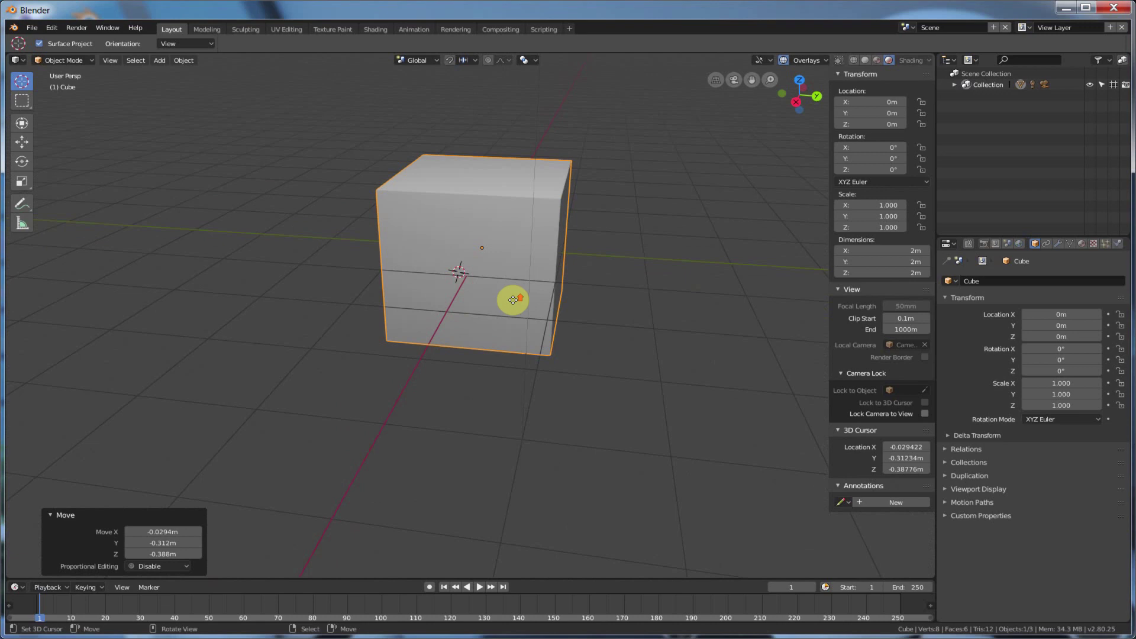
scroll(512, 300, "down", 3)
scroll(513, 300, "up", 3)
scroll(512, 300, "down", 3)
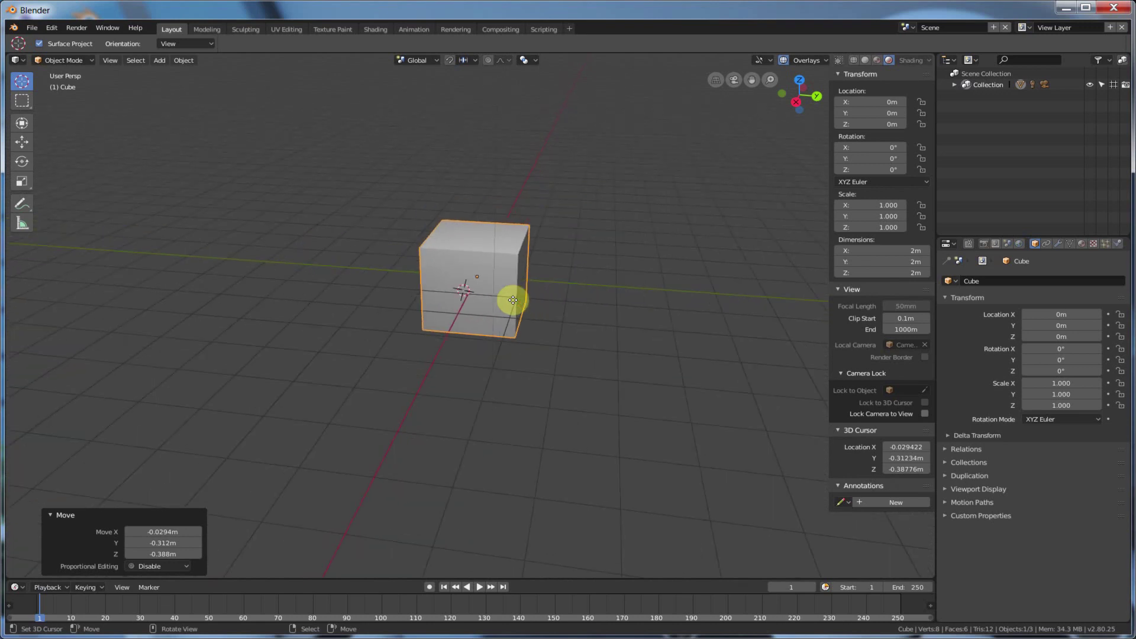
scroll(512, 300, "up", 3)
scroll(512, 300, "down", 2)
scroll(512, 300, "up", 1)
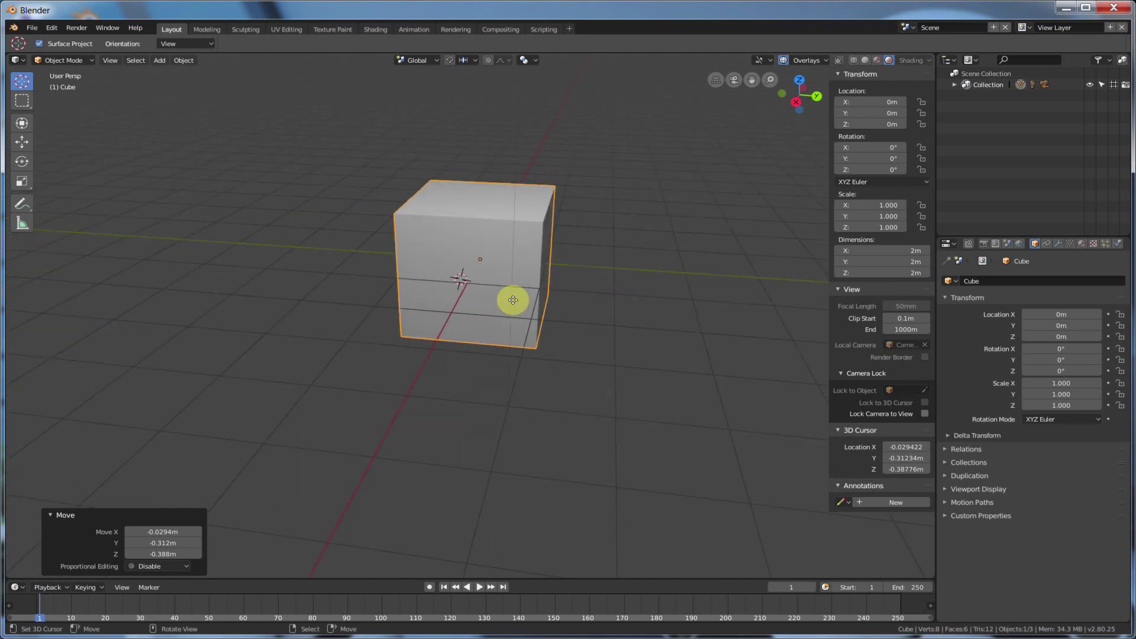
scroll(512, 300, "down", 2)
middle_click_drag(563, 190, 584, 207)
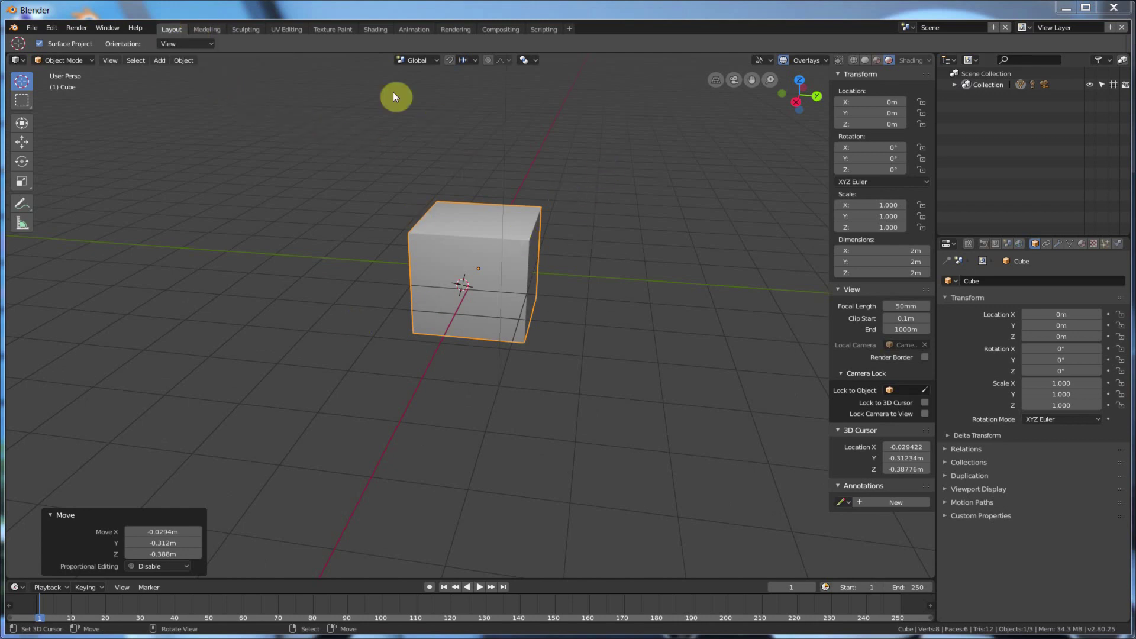
Switch to the Modeling workspace to see the cube in Edit Mode
left_click(203, 29)
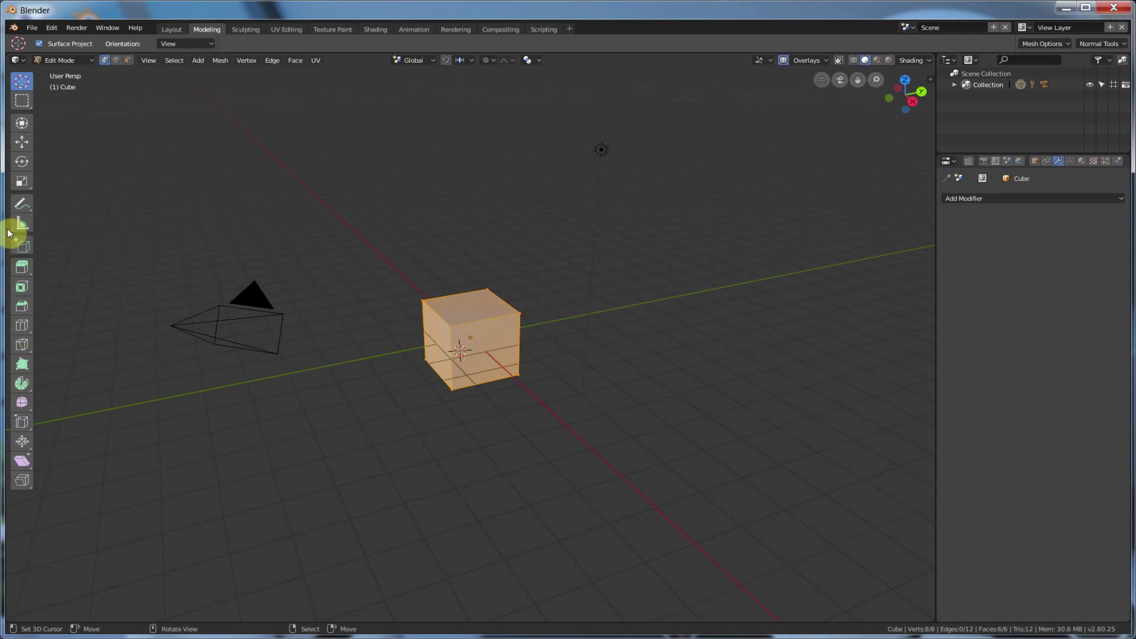
Open Sculpting, orbit around the red sculpt-mode cube, then switch to UV Editing
left_click(243, 30)
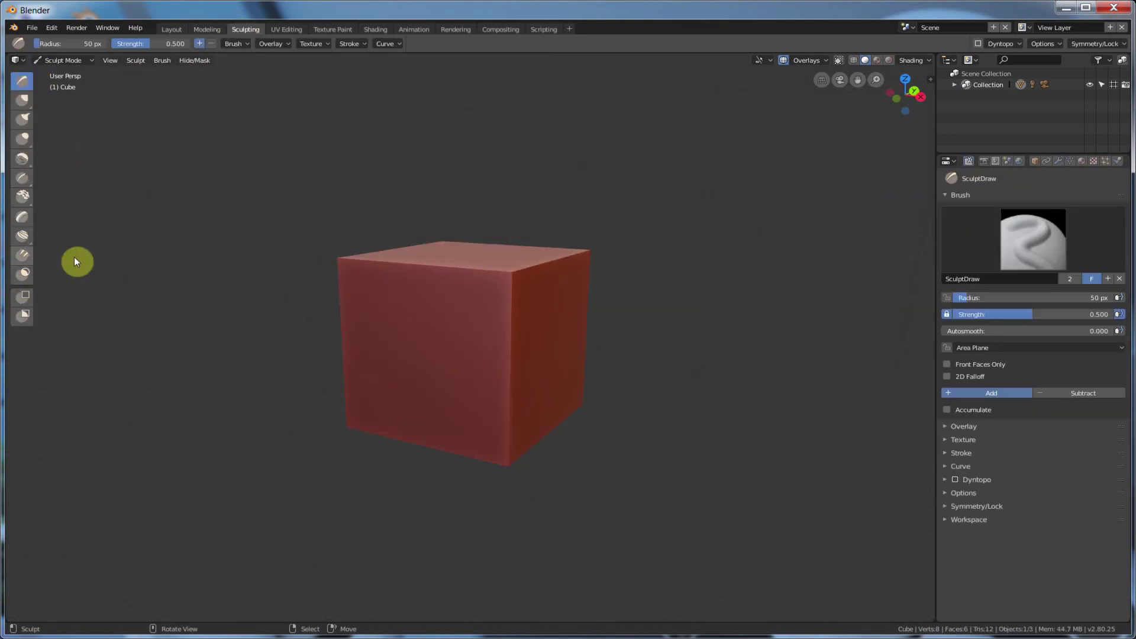
middle_click_drag(653, 243, 630, 263)
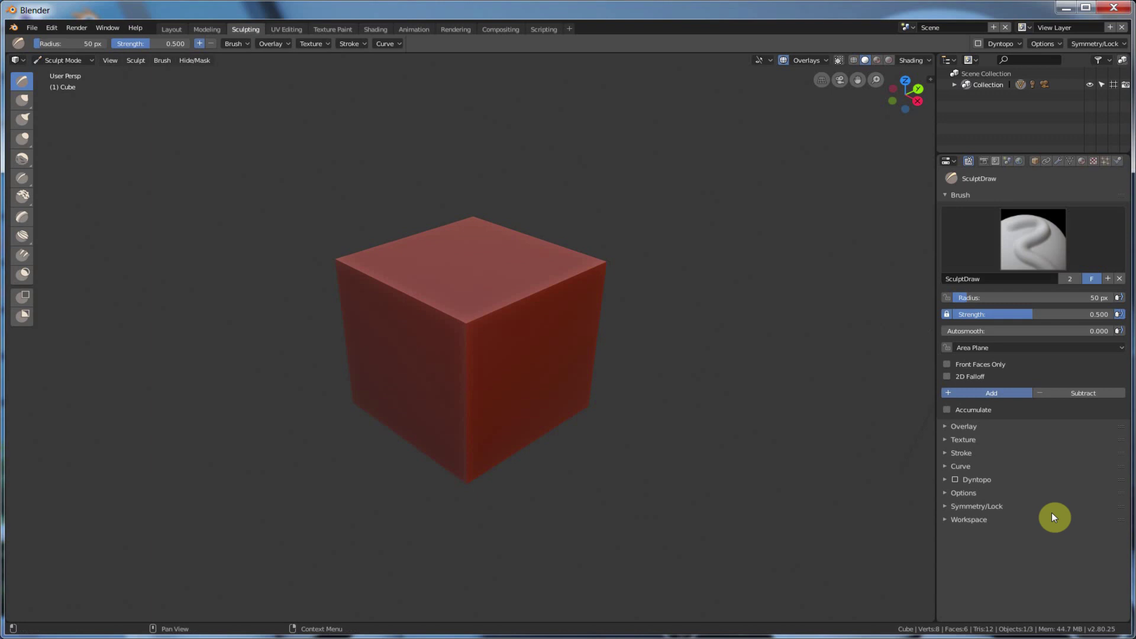
left_click(287, 29)
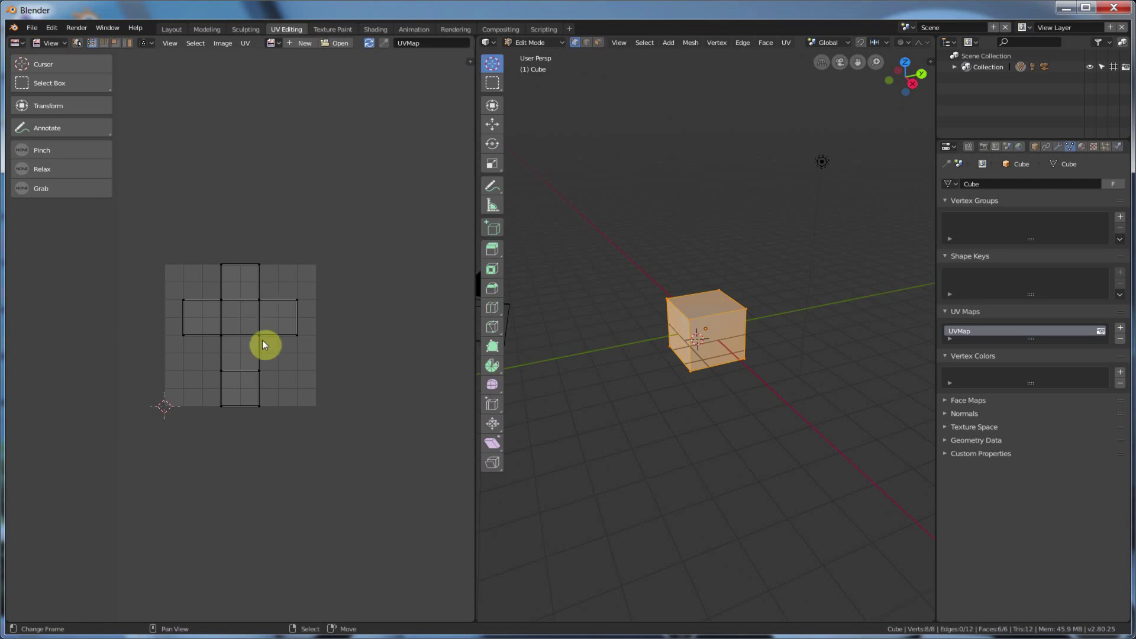
In the Texture Paint workspace, paint several strokes on the magenta cube with a zoom in
left_click(325, 28)
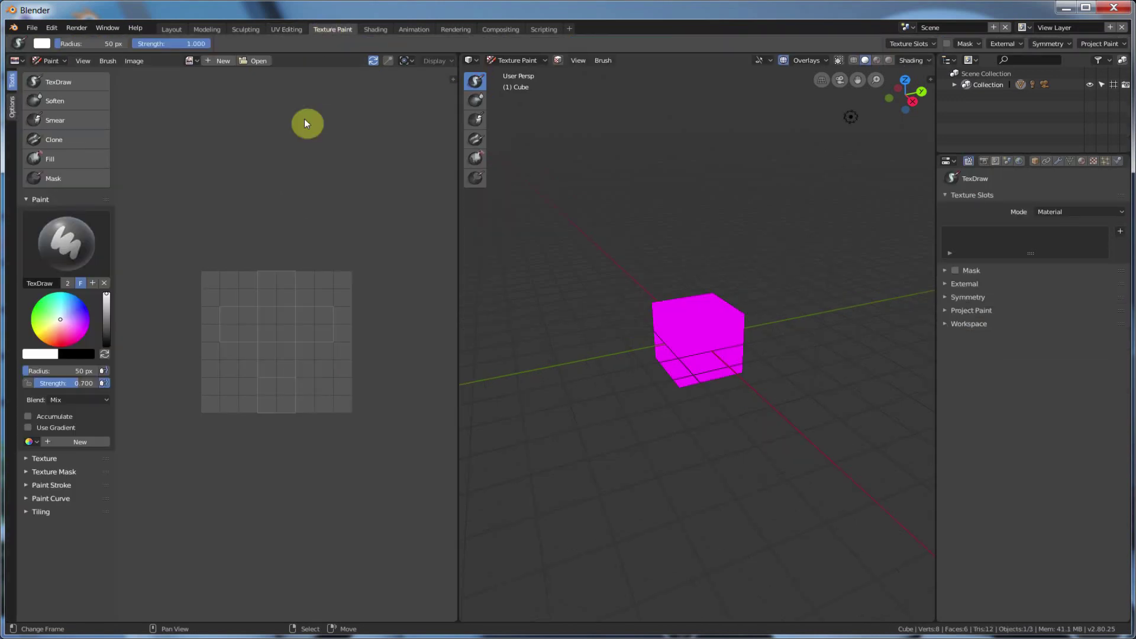
left_click(688, 337)
left_click(684, 350)
scroll(706, 349, "up", 3)
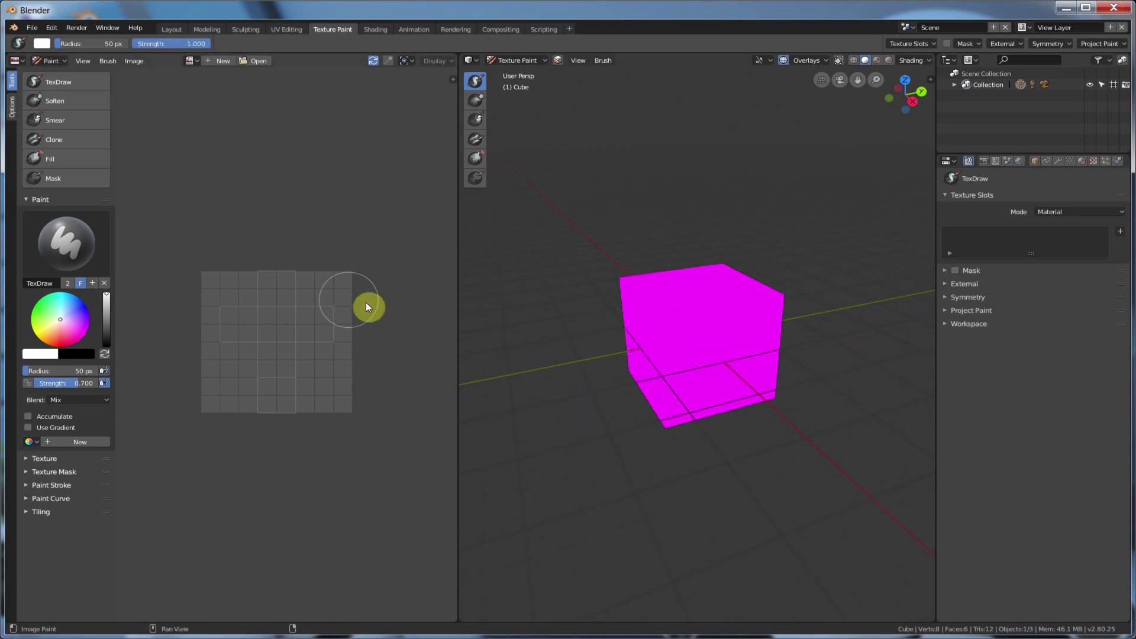
left_click(727, 339)
left_click(722, 325)
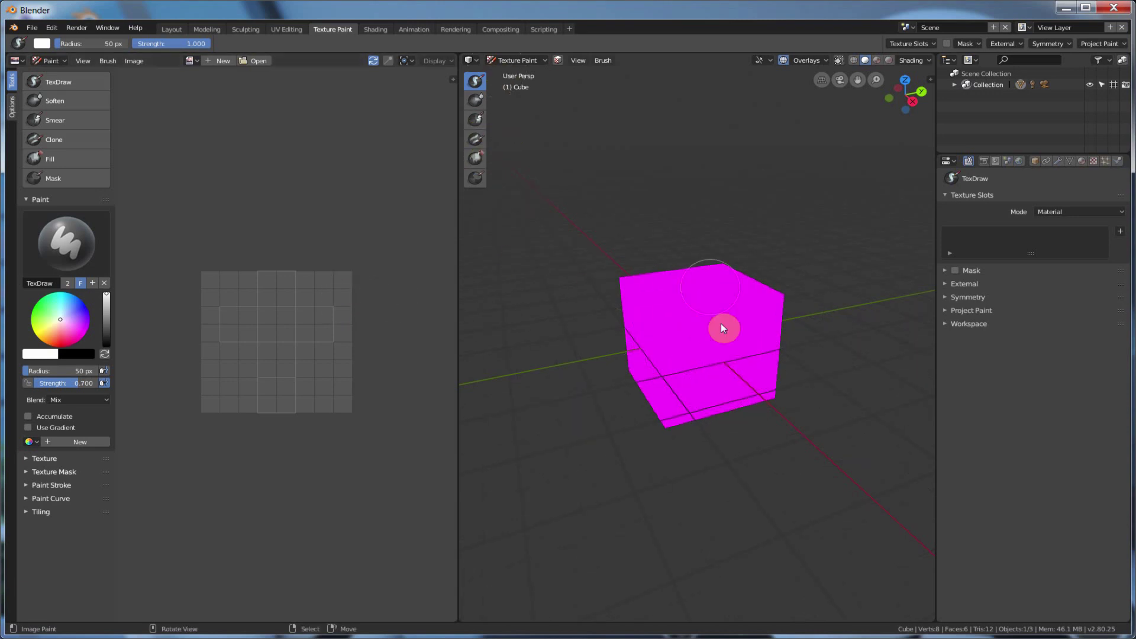
left_click(712, 312)
left_click(733, 346)
Show the Shading workspace in rendered shading, then move to the Animation workspace
left_click(375, 28)
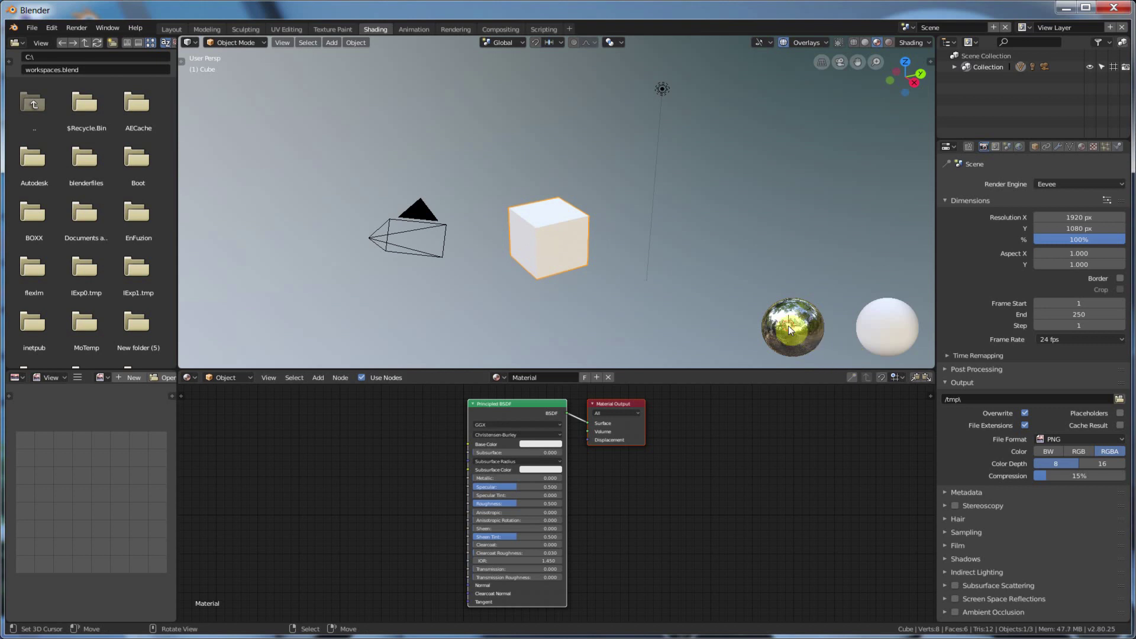
key("shift+z")
left_click(412, 29)
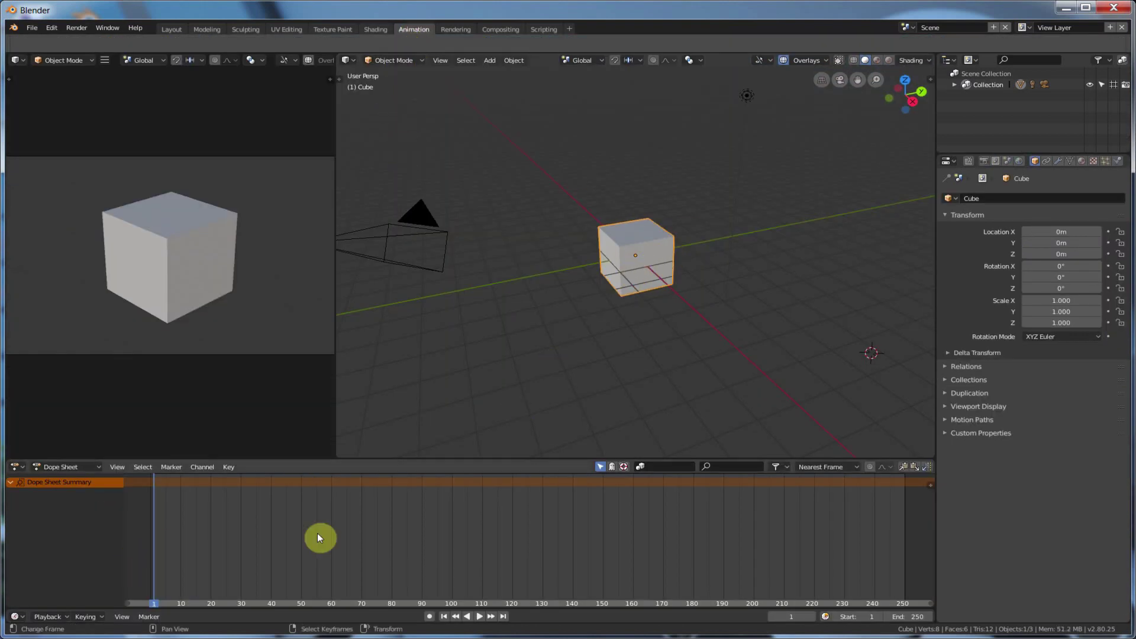
Switch the timeline to Shape Key Editor, then Grease Pencil, then back to Dope Sheet
left_click(99, 467)
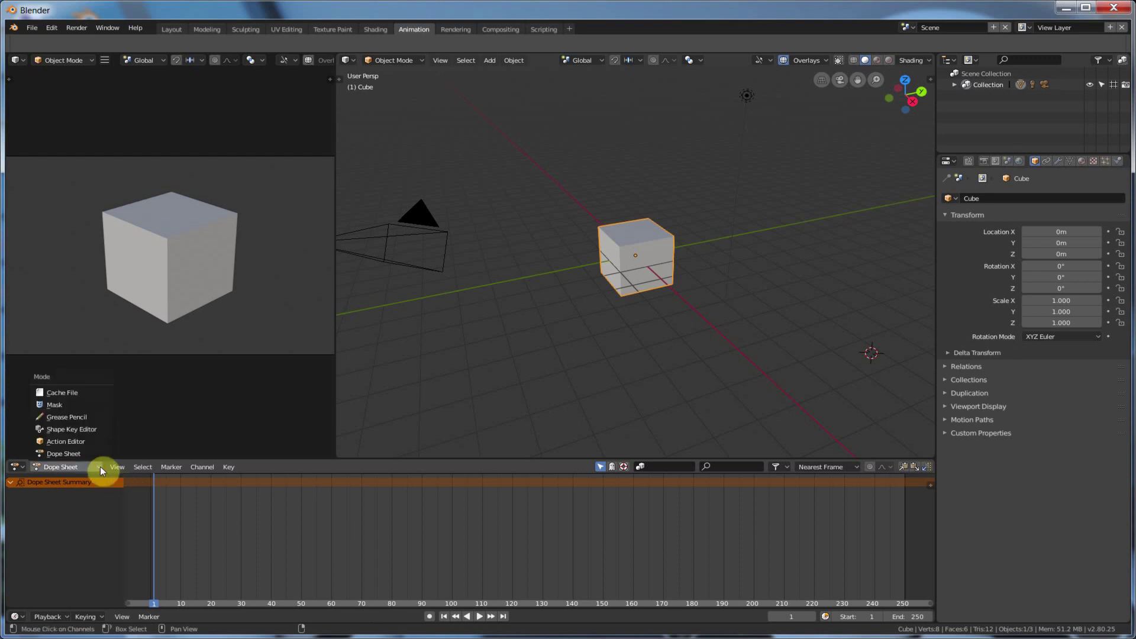
left_click(62, 429)
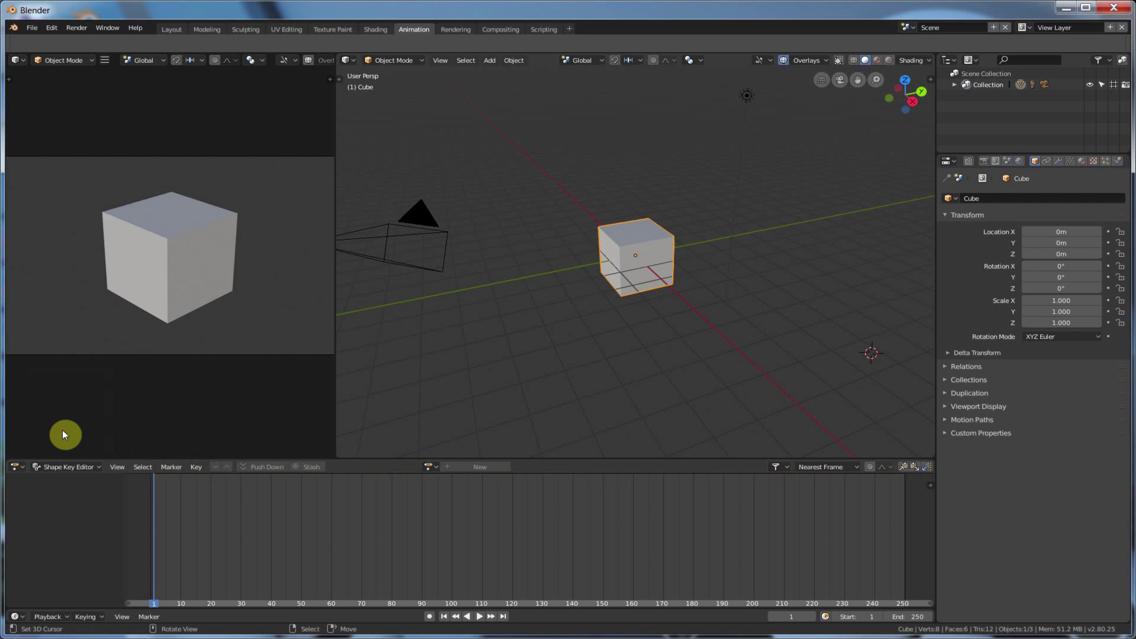
left_click(65, 467)
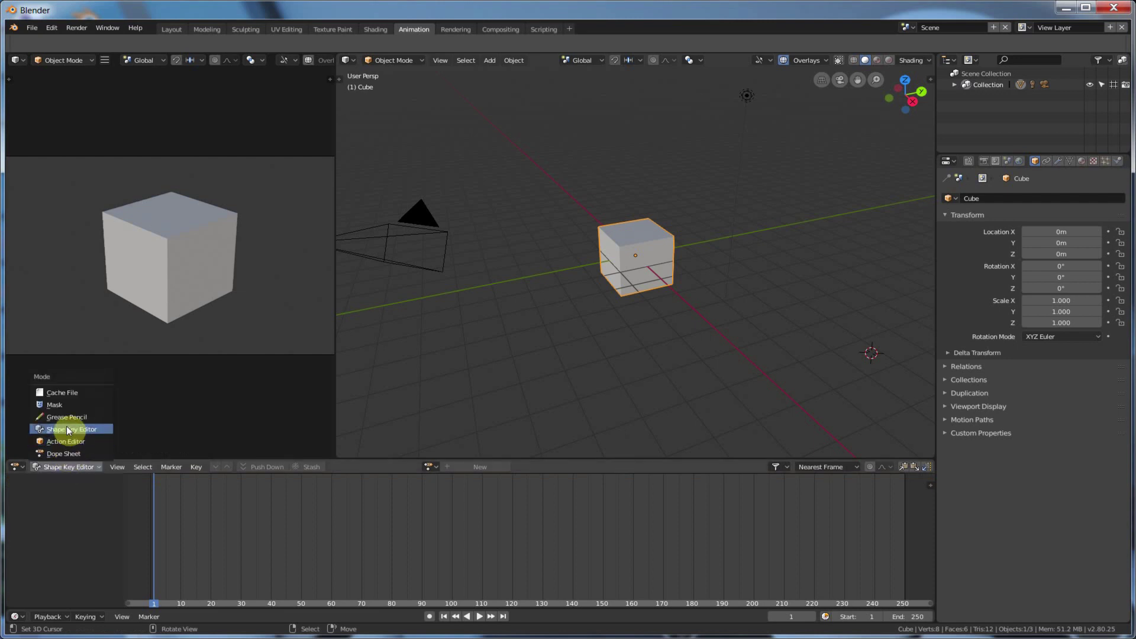
left_click(66, 417)
left_click(68, 466)
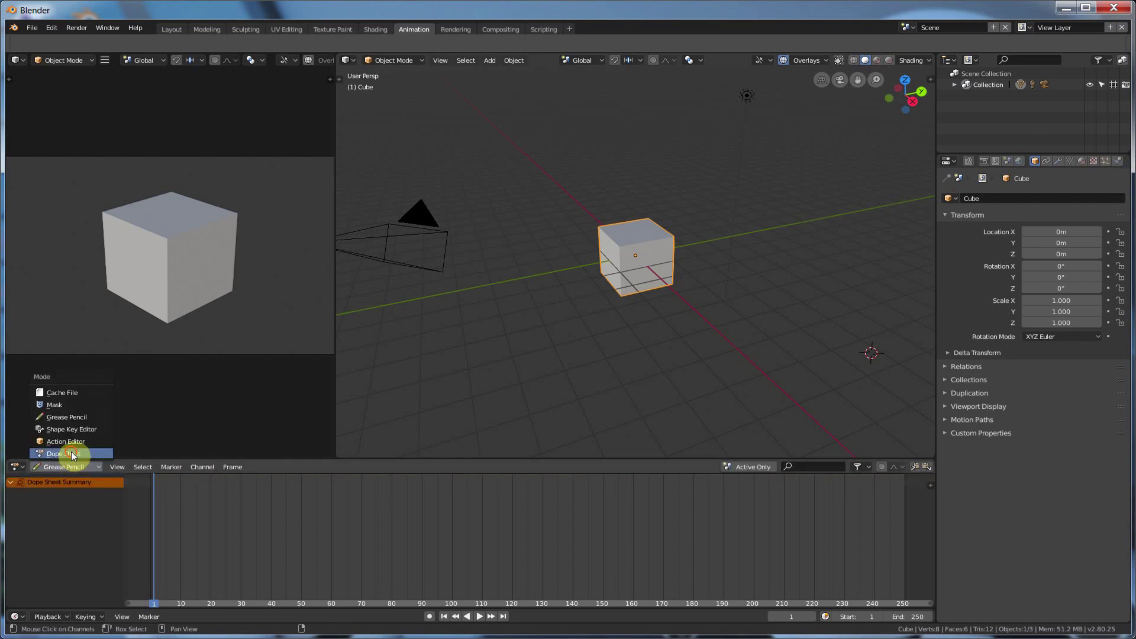
left_click(71, 453)
Turn the bottom editor into a Graph Editor, then open the Rendering workspace
left_click(18, 467)
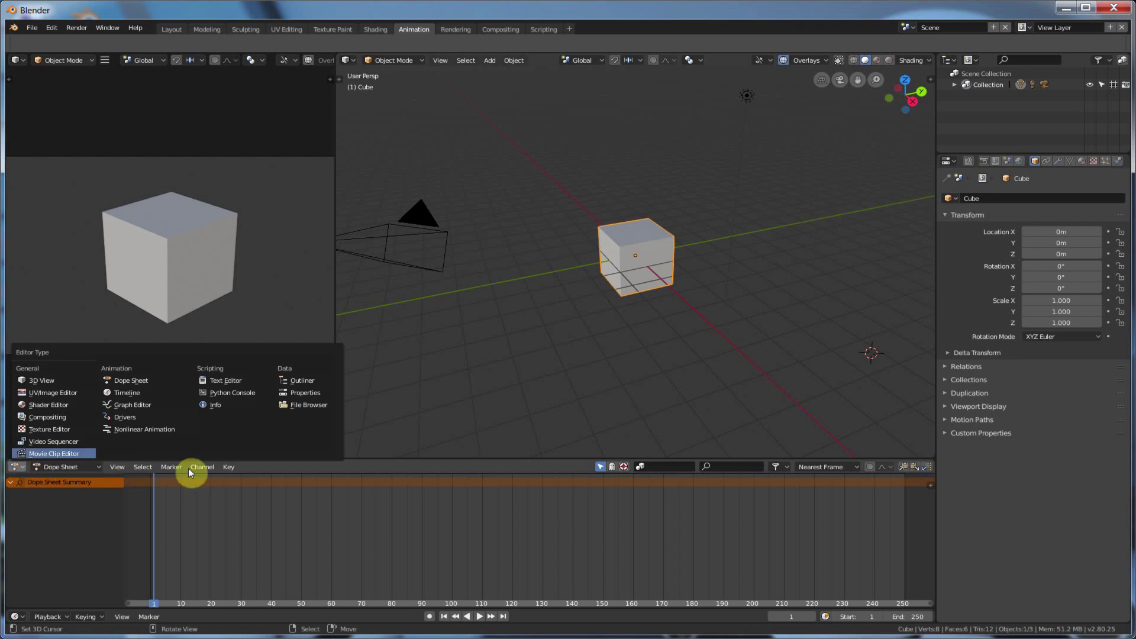
left_click(16, 466)
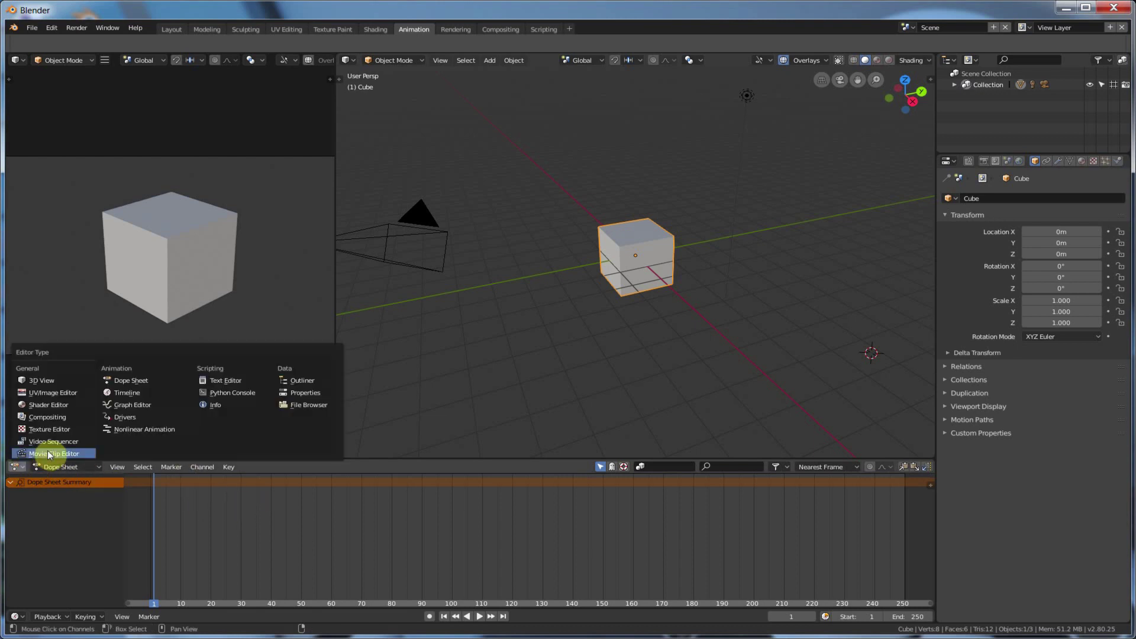
left_click(120, 404)
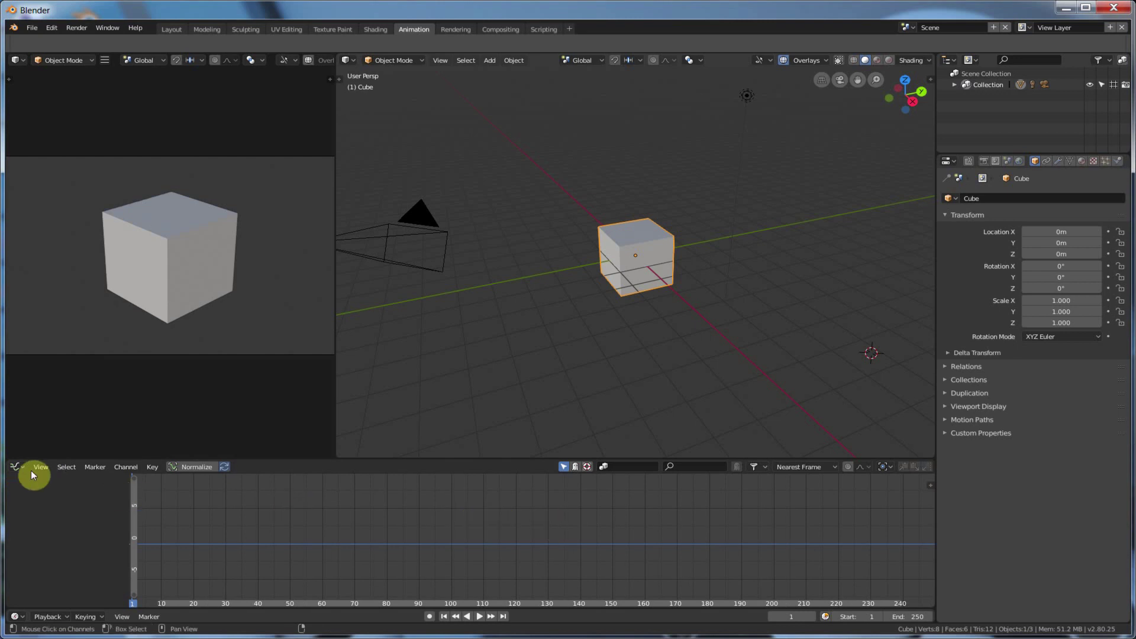
left_click(456, 29)
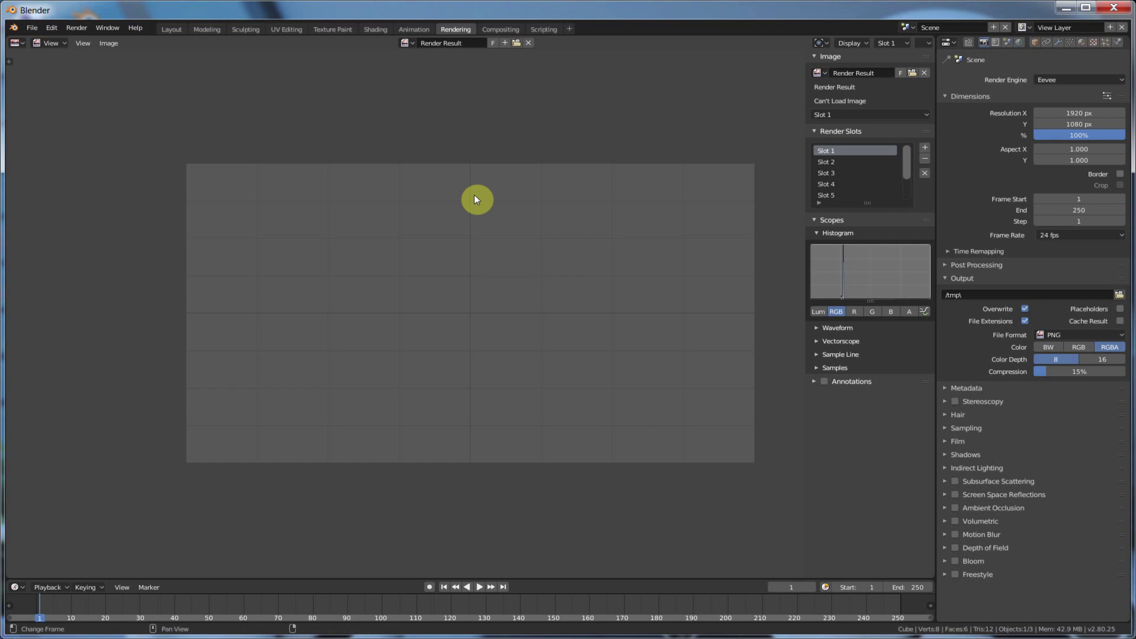
Open the Compositing workspace with its empty node editor
left_click(501, 29)
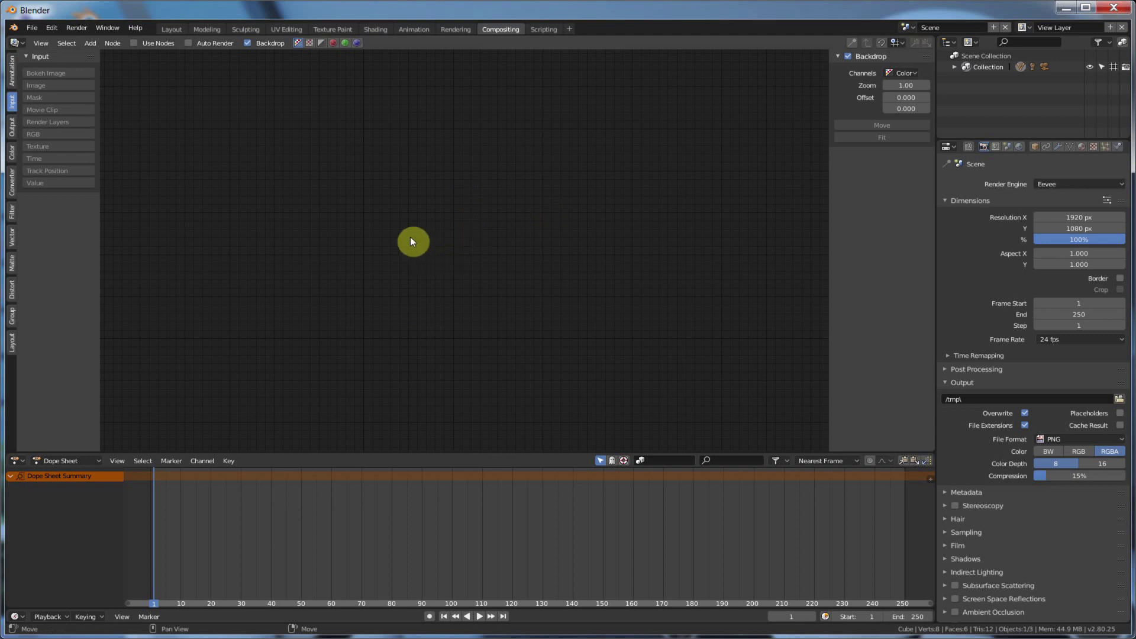
Visit the Scripting workspace, scroll through its Info report panel, then return to Layout
left_click(541, 28)
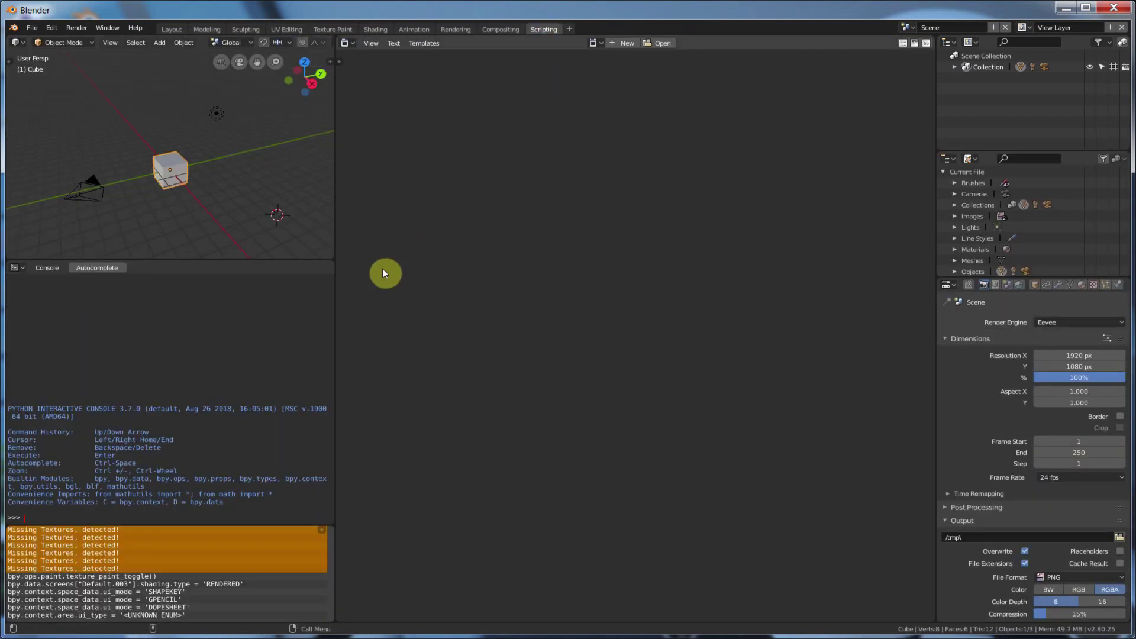
scroll(128, 579, "up", 3)
scroll(128, 577, "down", 3)
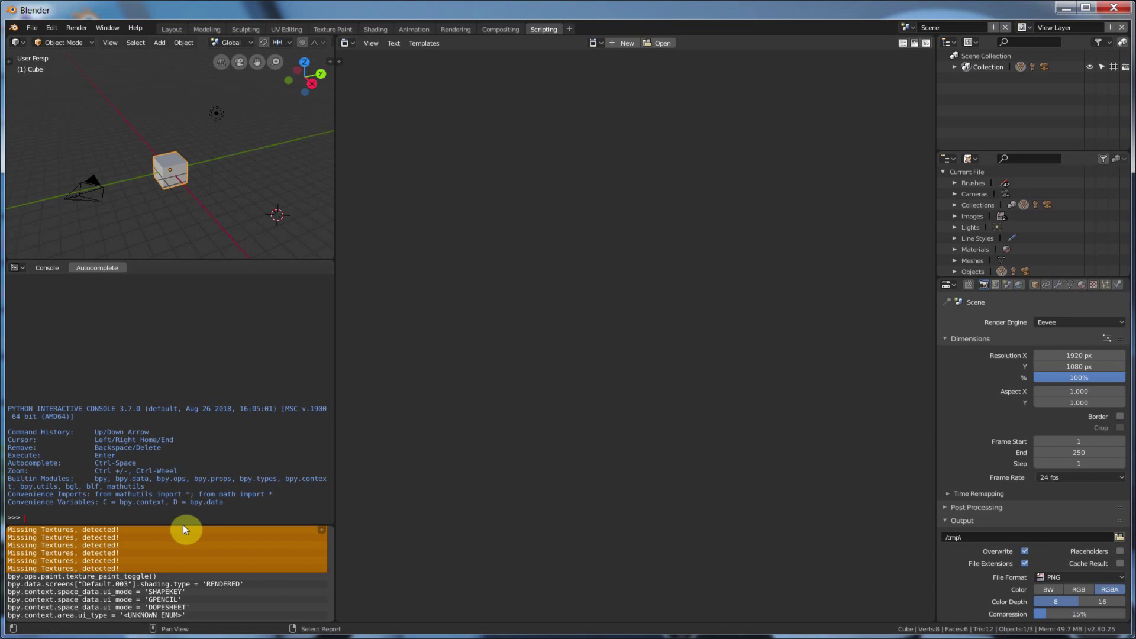
left_click(170, 30)
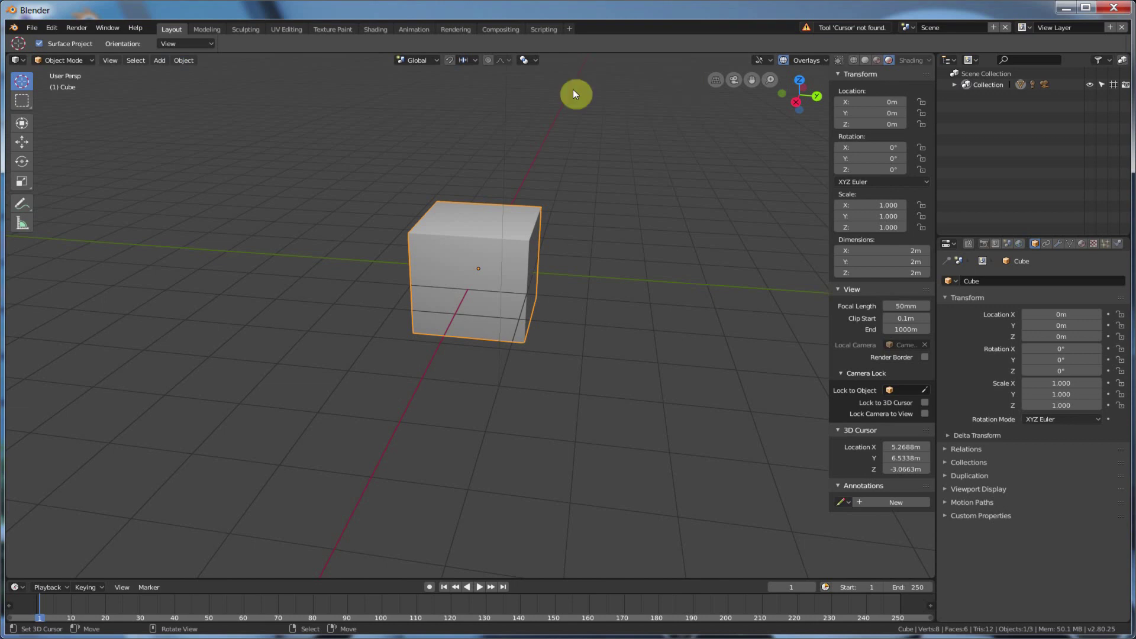
left_click(20, 61)
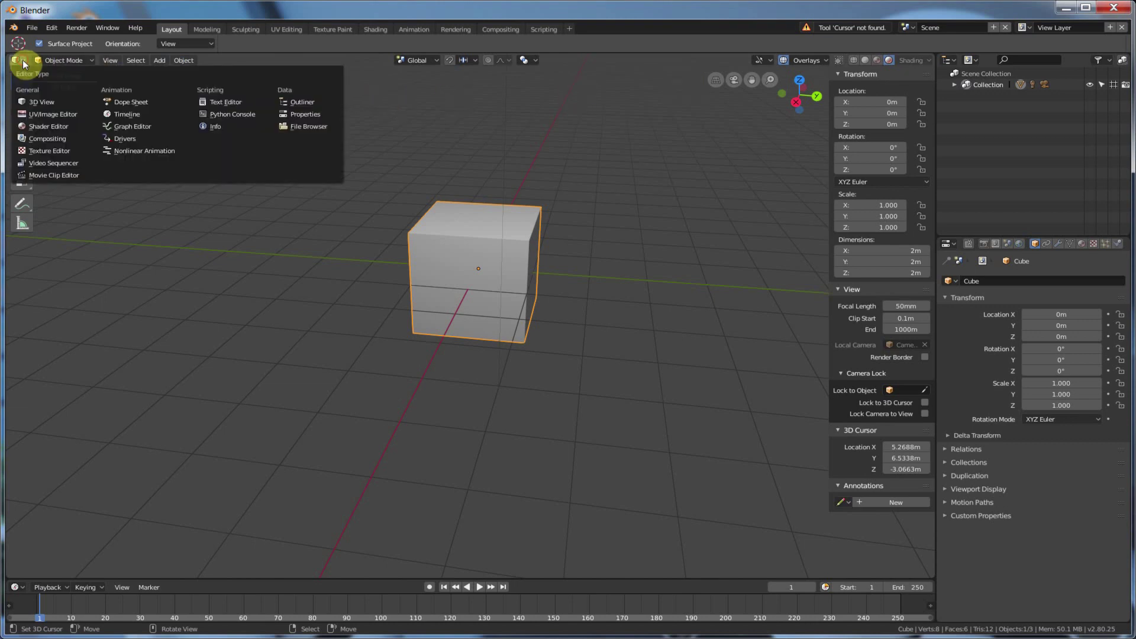
left_click(38, 126)
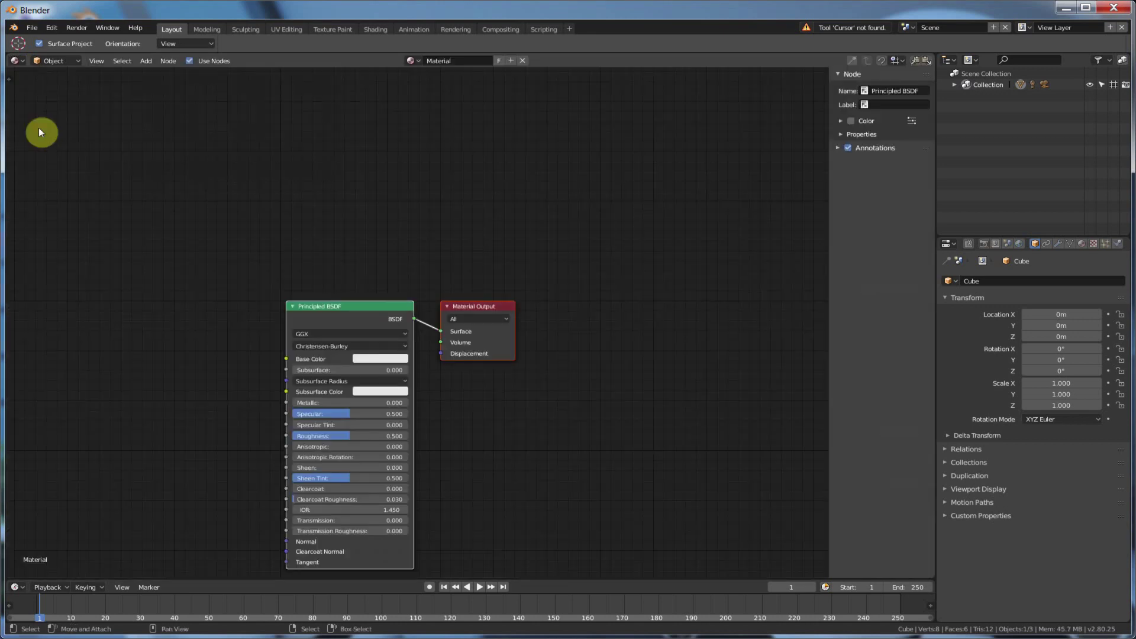
left_click(20, 61)
left_click(33, 150)
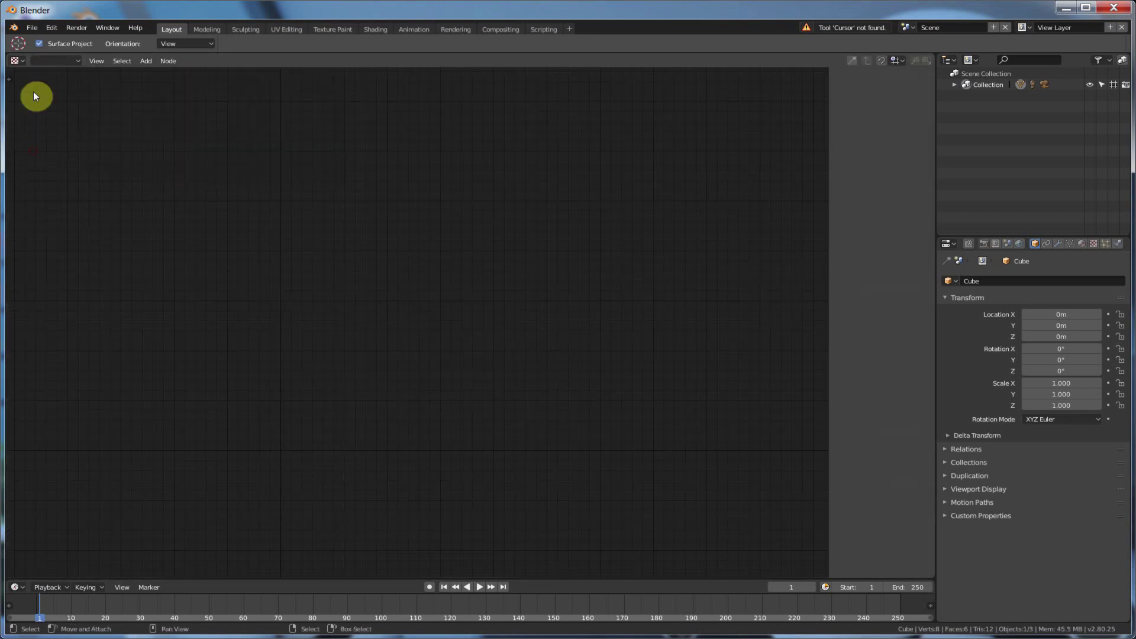
left_click(13, 62)
left_click(124, 101)
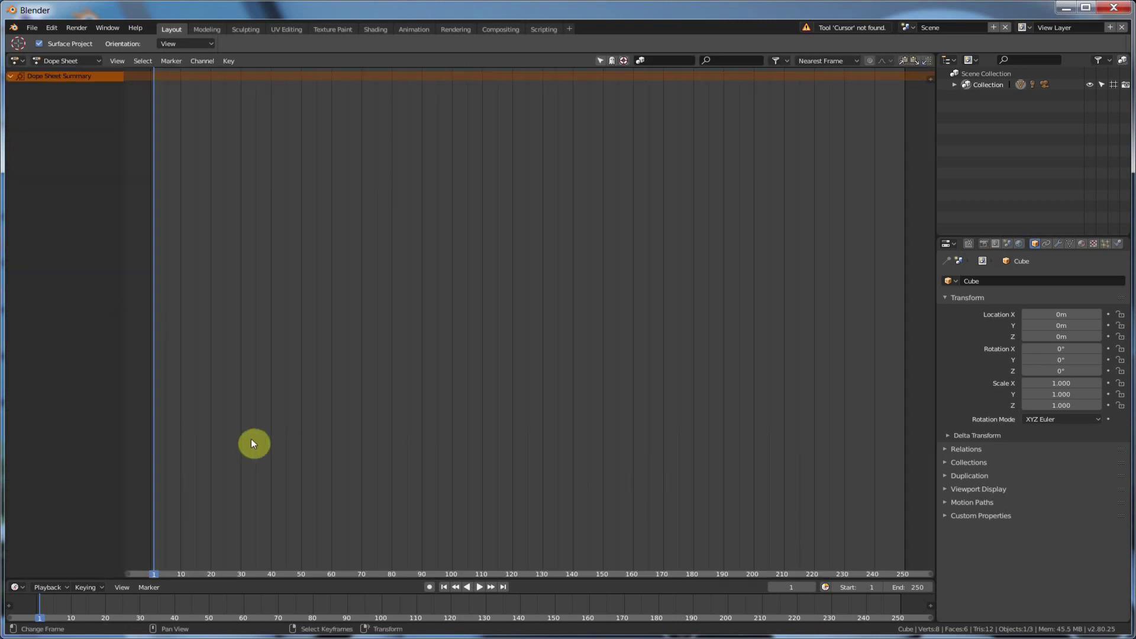
left_click(17, 61)
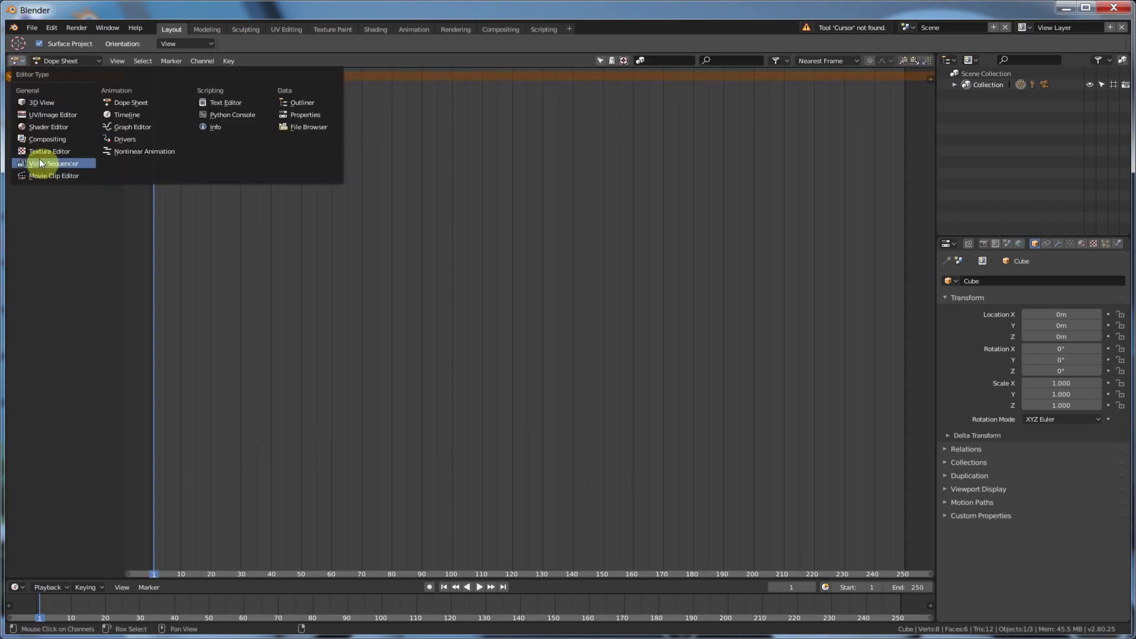
left_click(40, 101)
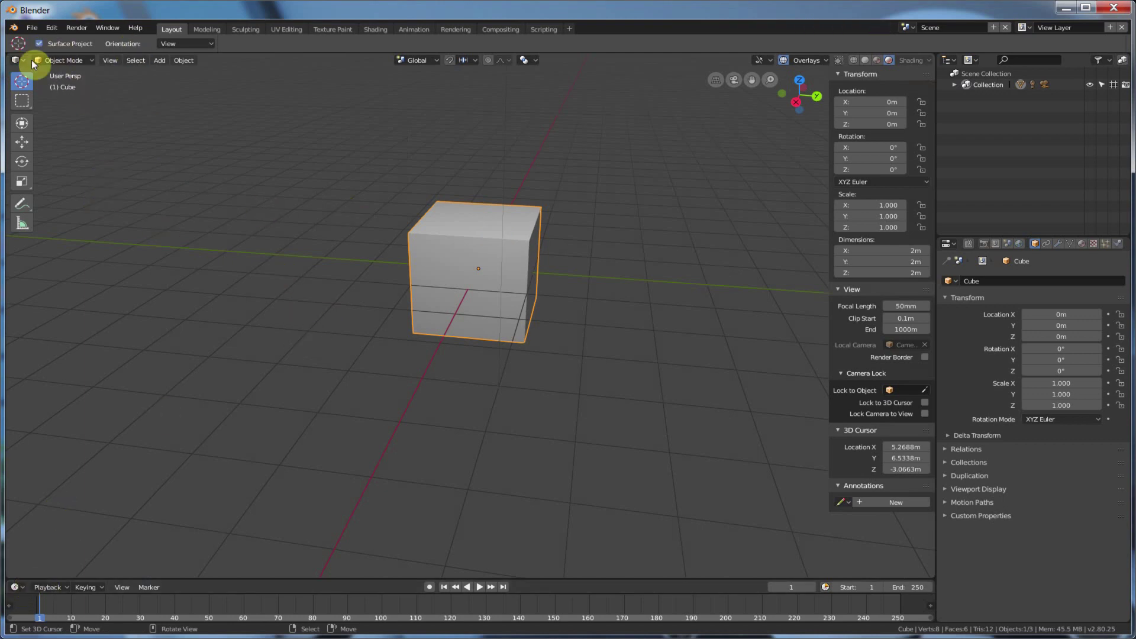
middle_click_drag(186, 537, 105, 549)
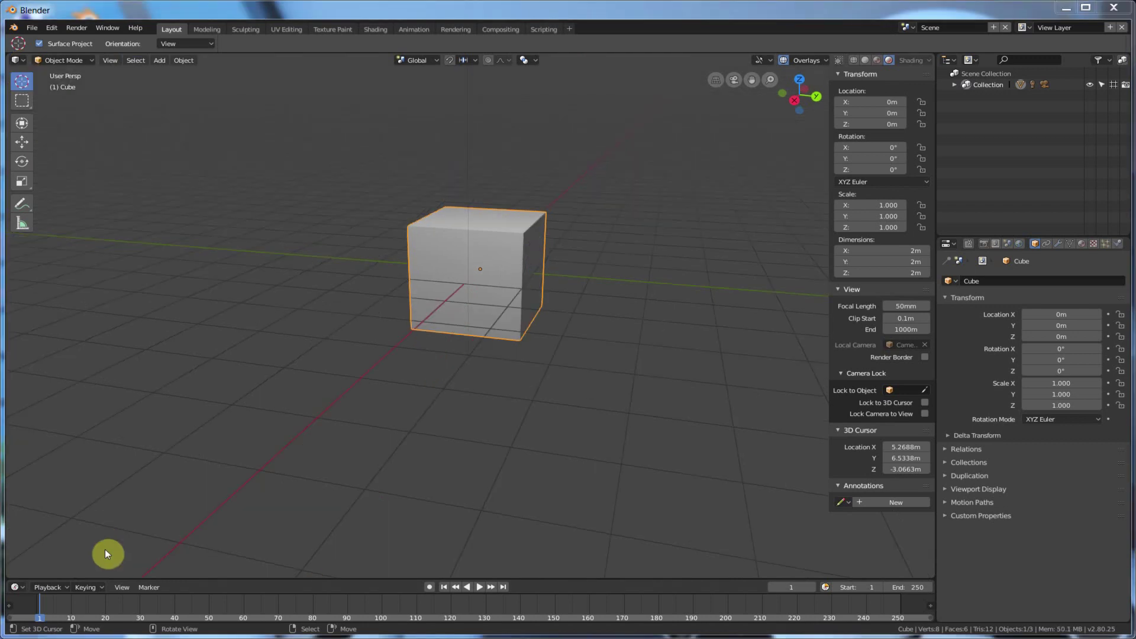
left_click_drag(8, 577, 20, 381)
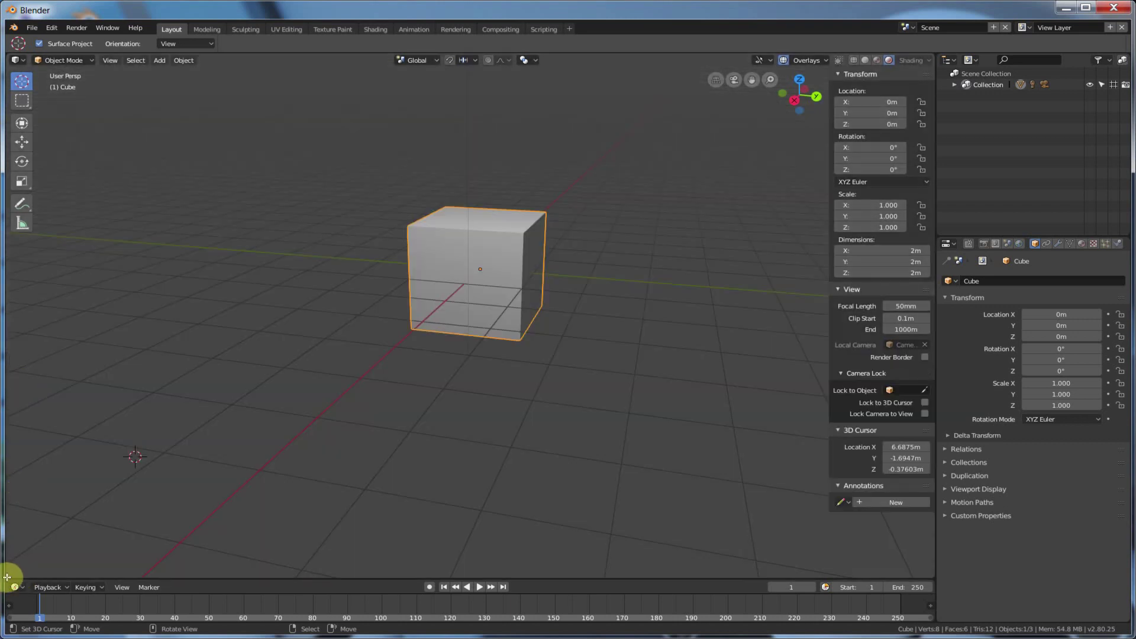
left_click_drag(8, 577, 59, 363)
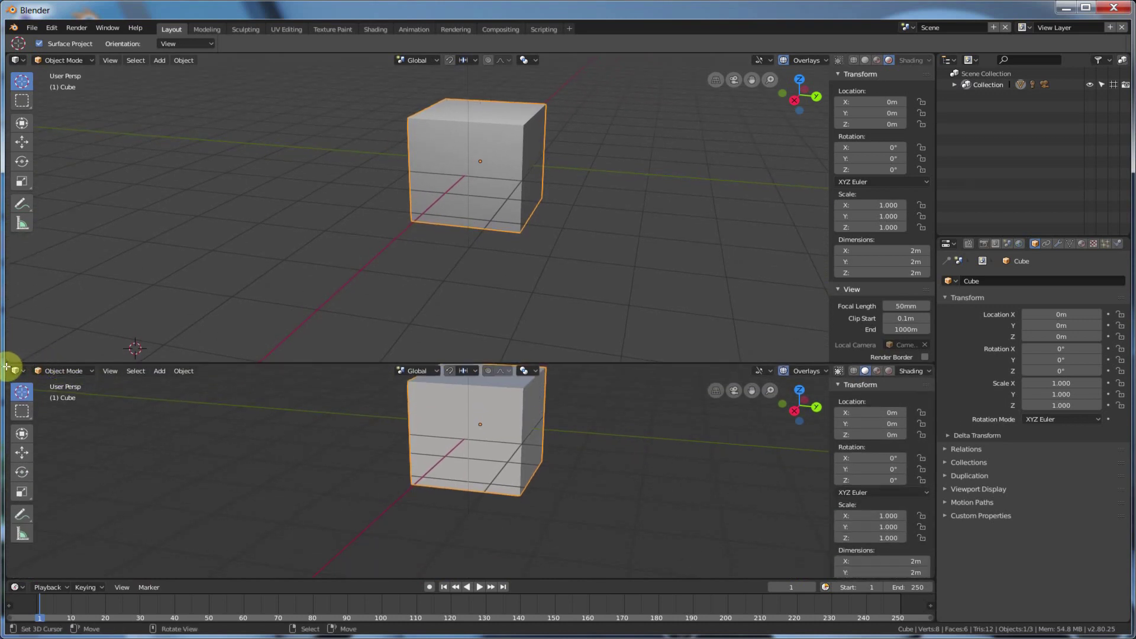
left_click_drag(7, 369, 13, 470)
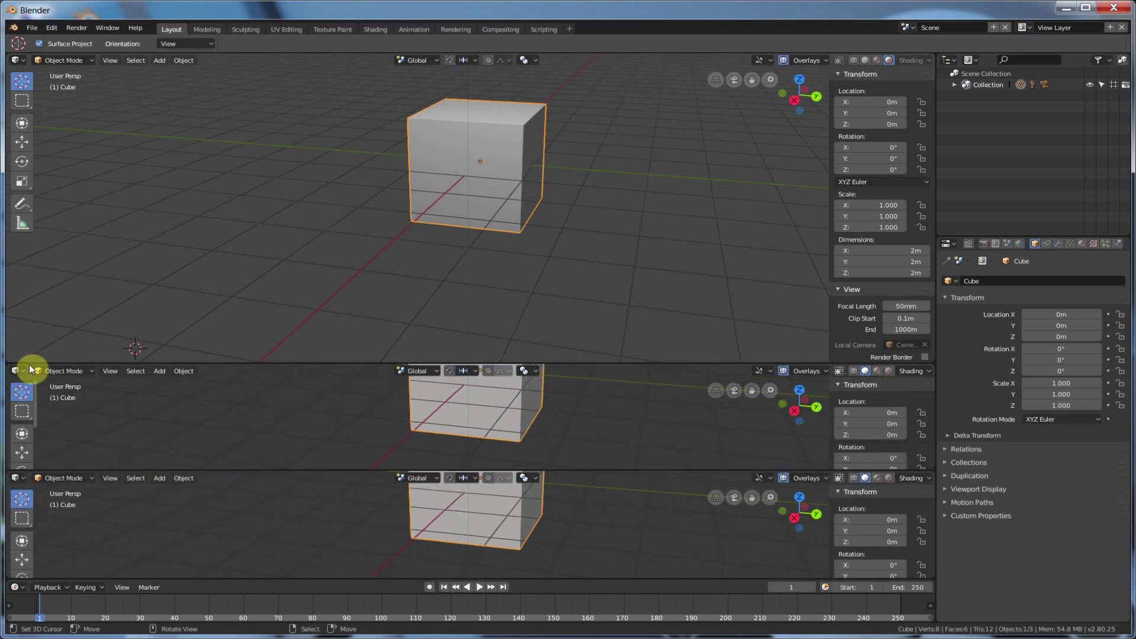
left_click_drag(29, 365, 10, 393)
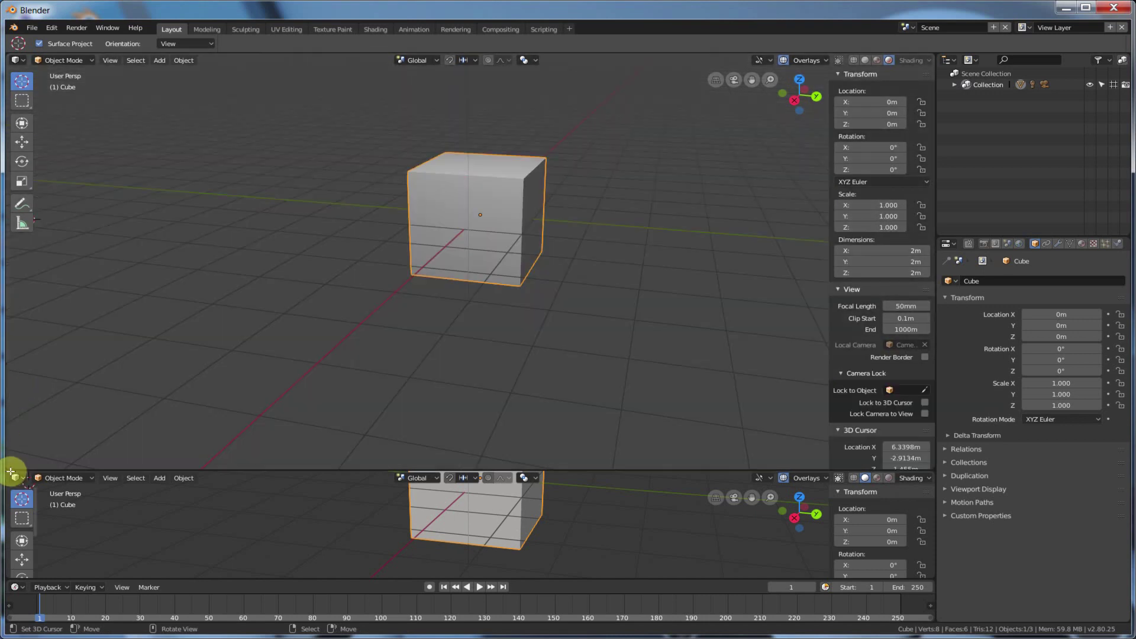
left_click_drag(11, 472, 10, 508)
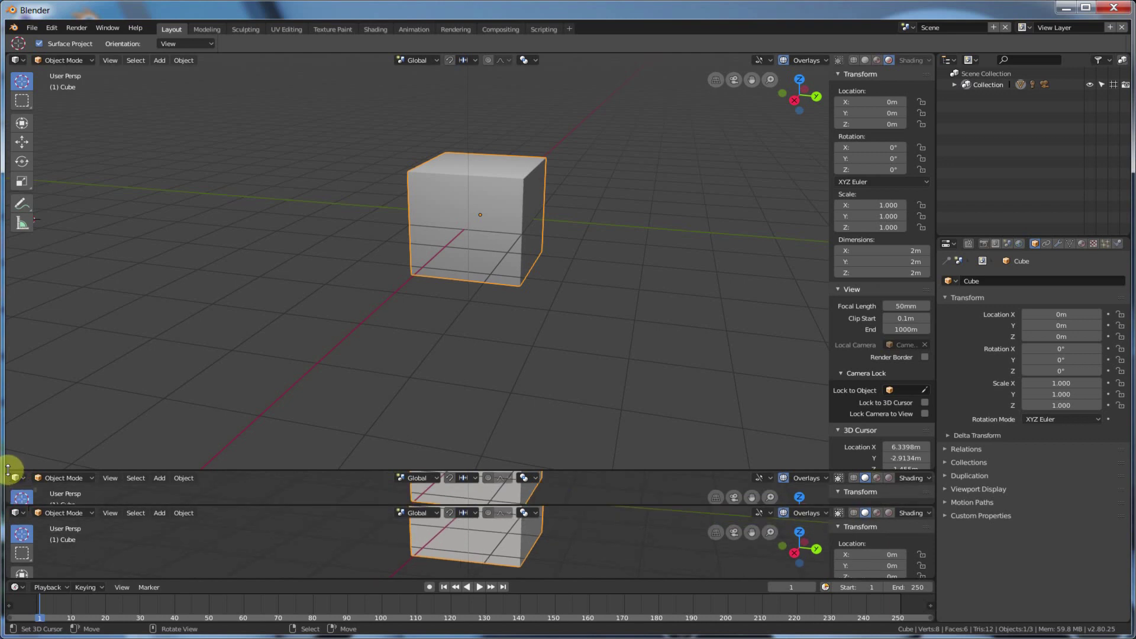
left_click_drag(8, 470, 10, 497)
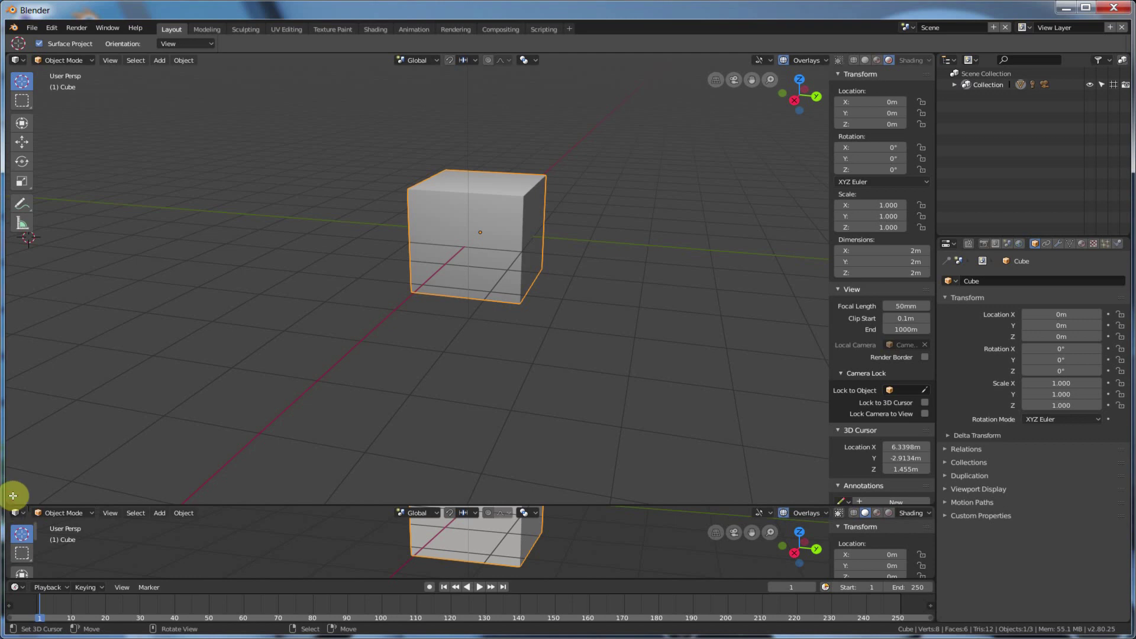
mouse_move(10, 503)
left_mouse_down()
mouse_move(20, 464)
mouse_move(13, 532)
mouse_move(13, 521)
left_mouse_up()
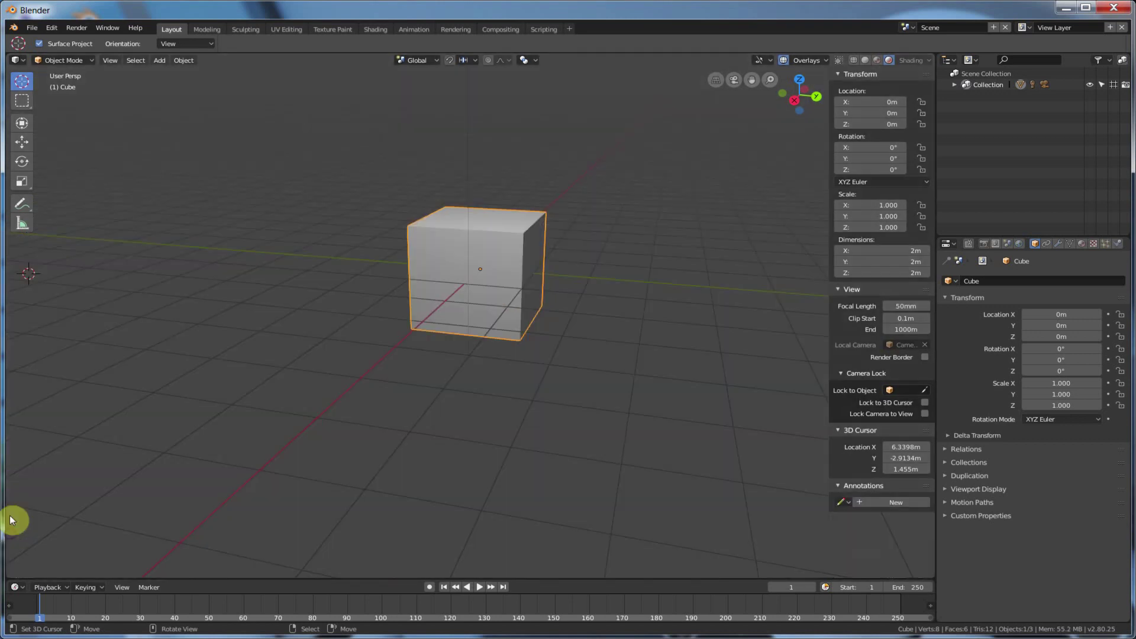
left_click_drag(12, 577, 11, 335)
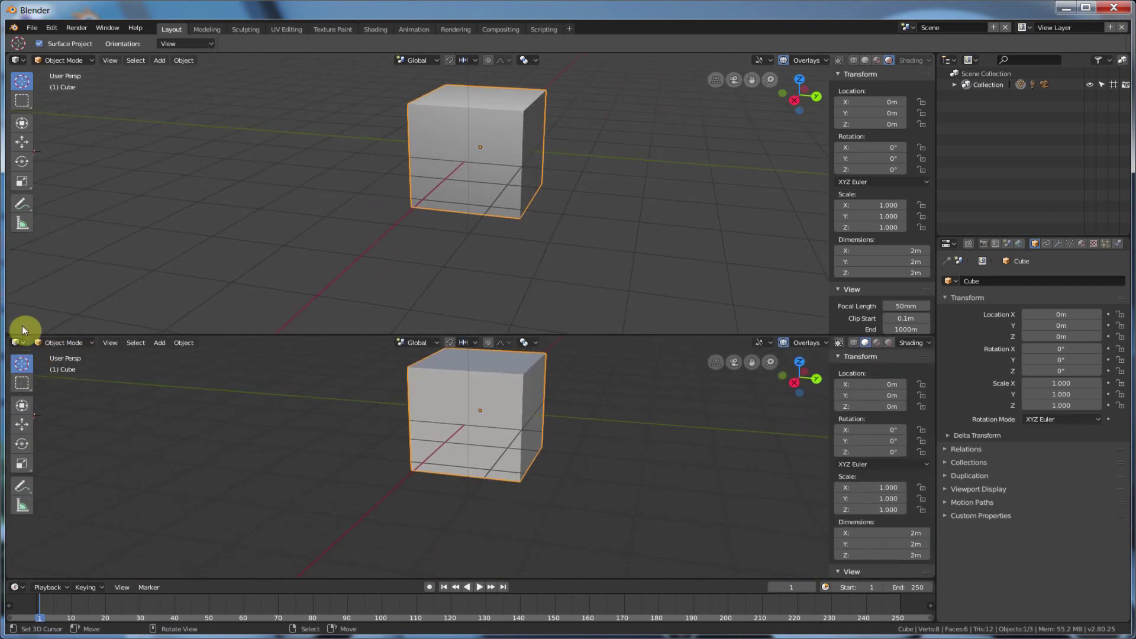
left_click_drag(12, 331, 12, 376)
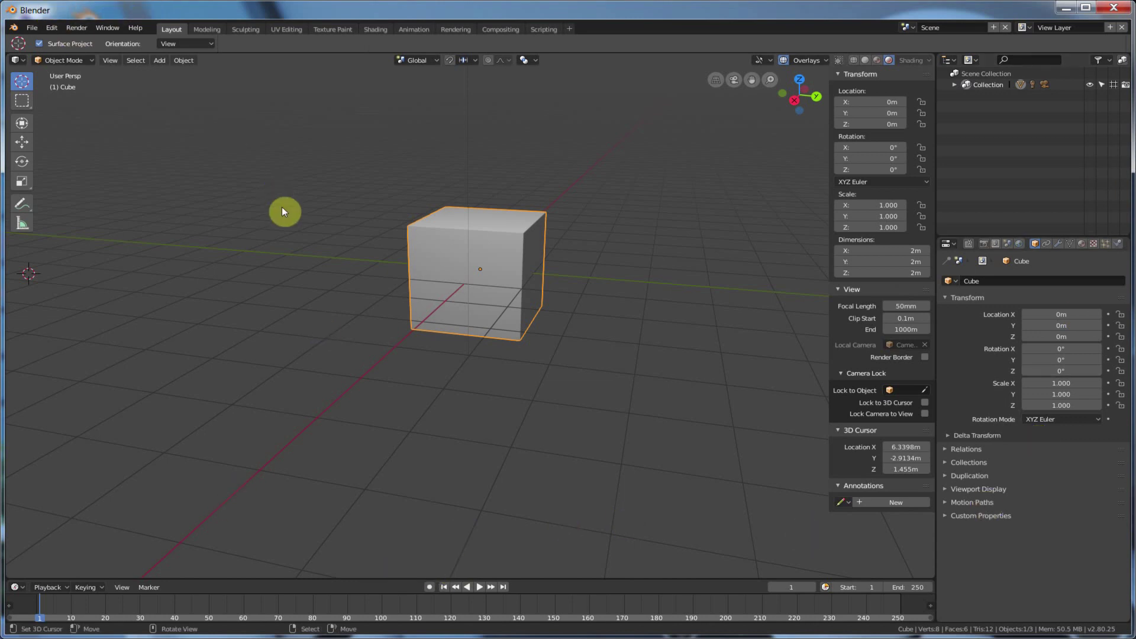
mouse_move(331, 189)
middle_mouse_down()
mouse_move(342, 185)
mouse_move(325, 203)
mouse_move(337, 202)
middle_mouse_up()
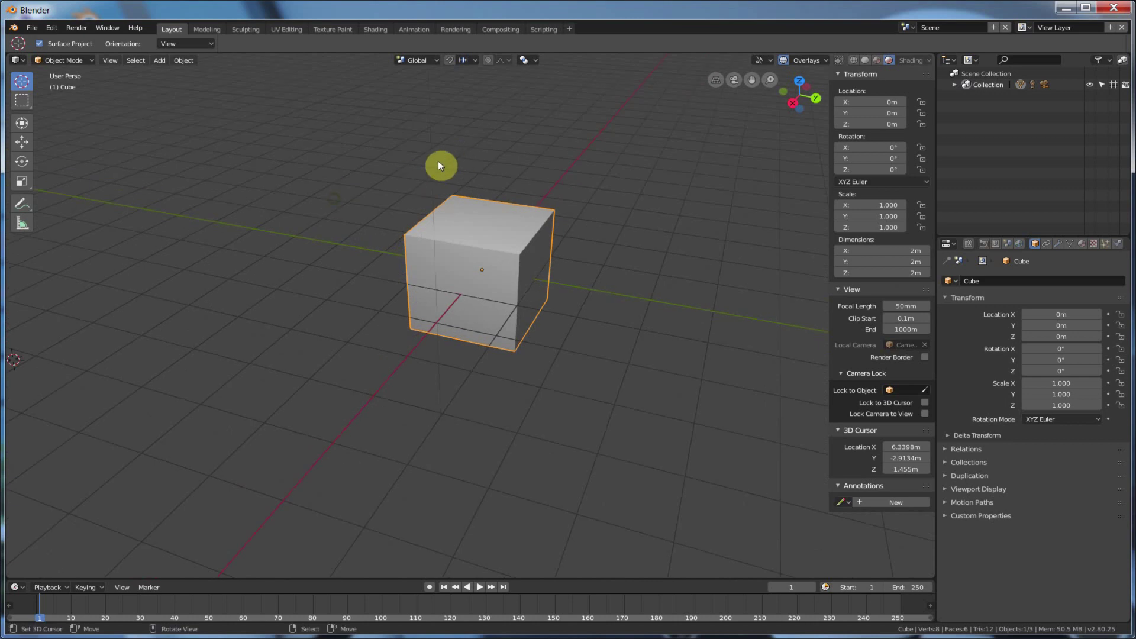
middle_click_drag(437, 161, 441, 149)
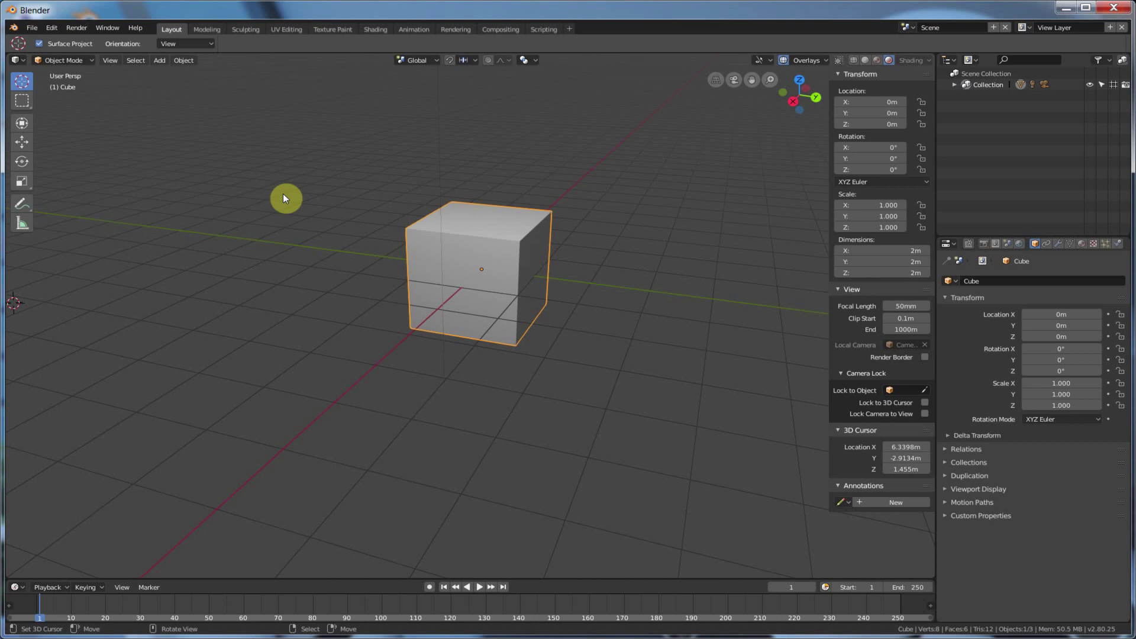
middle_click_drag(283, 195, 320, 218)
middle_click_drag(557, 126, 556, 129)
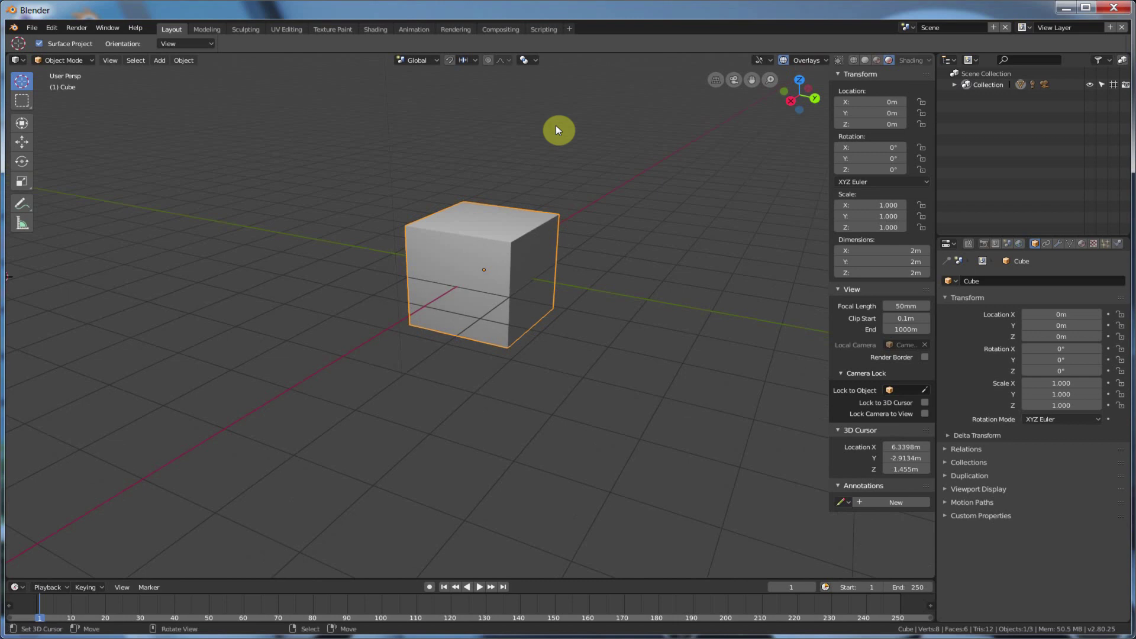